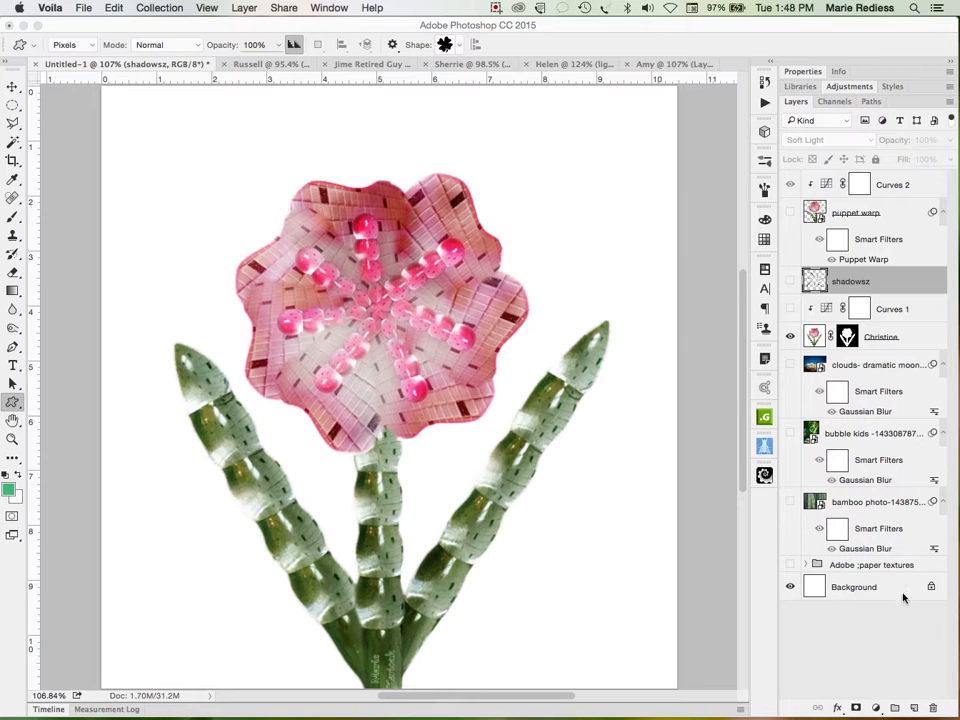
Step: Show the Curves 1 adjustment and preview the bamboo, bubble kids and clouds backgrounds behind the flower, leaving these three backgrounds hidden
click(790, 505)
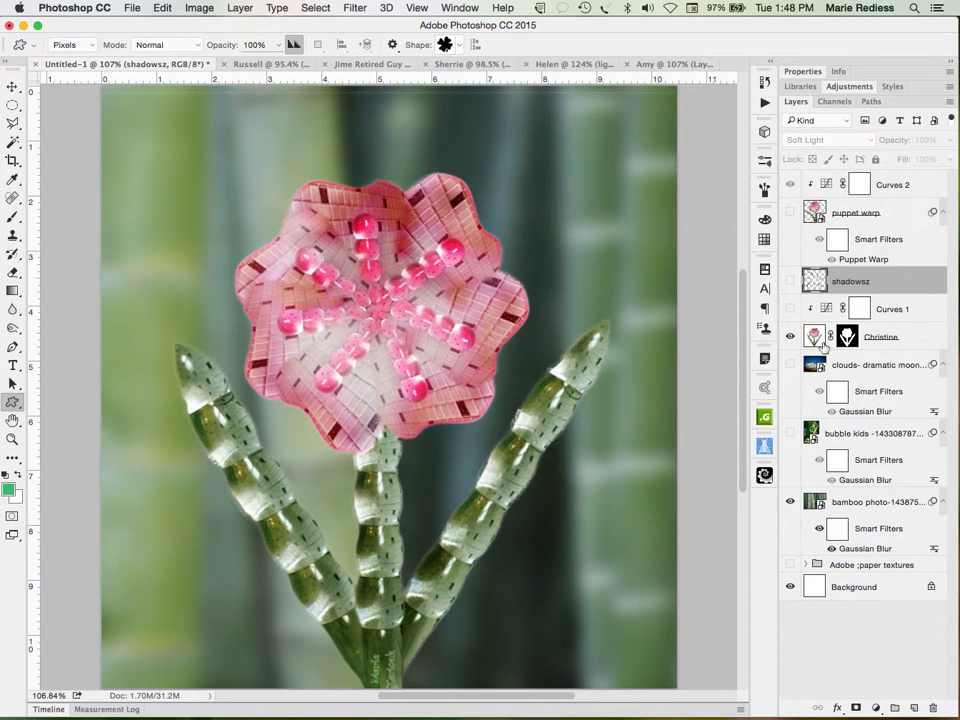
click(789, 309)
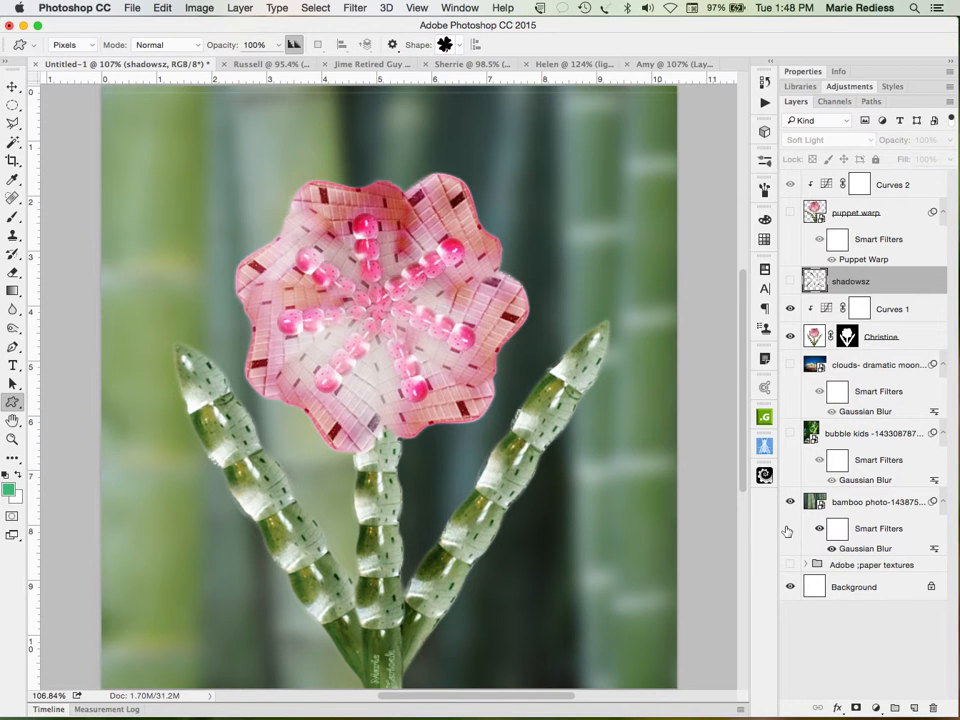
click(790, 433)
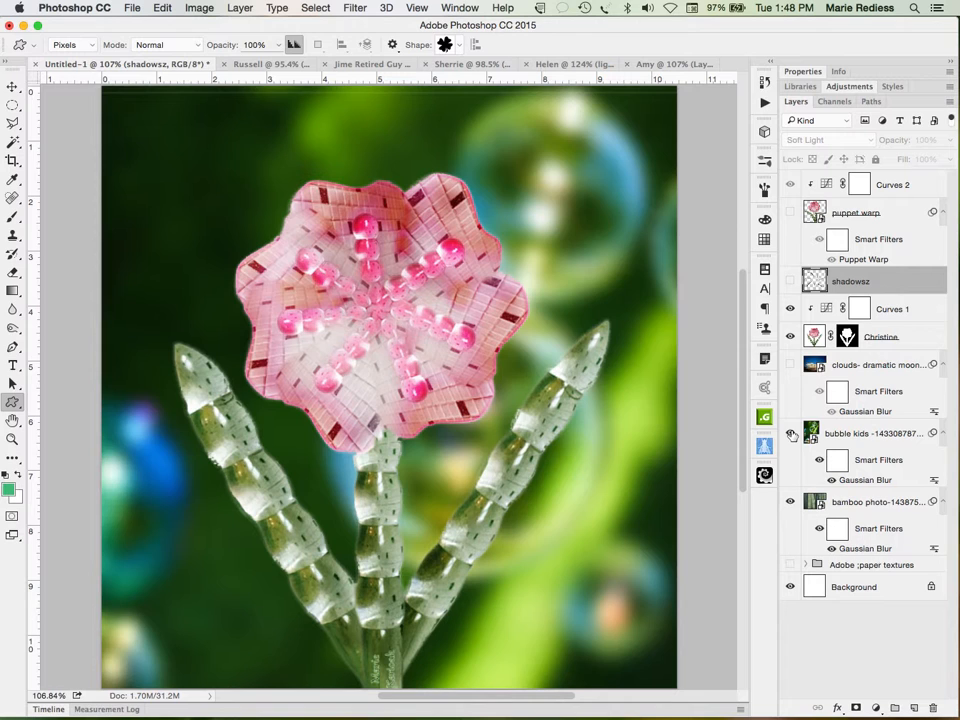
click(790, 365)
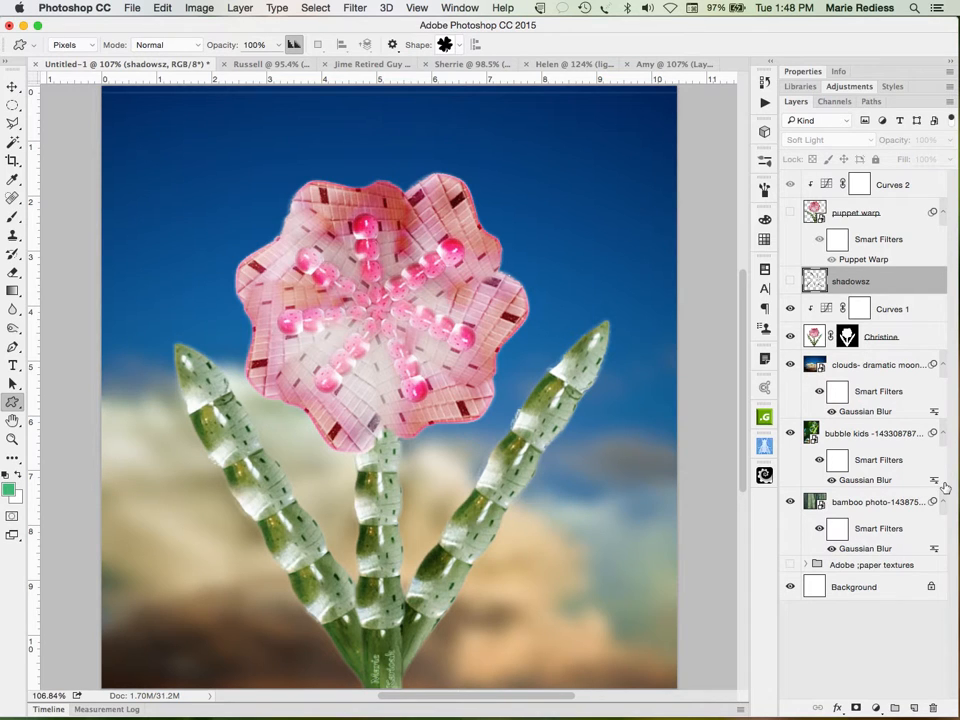
click(790, 501)
click(790, 433)
click(791, 366)
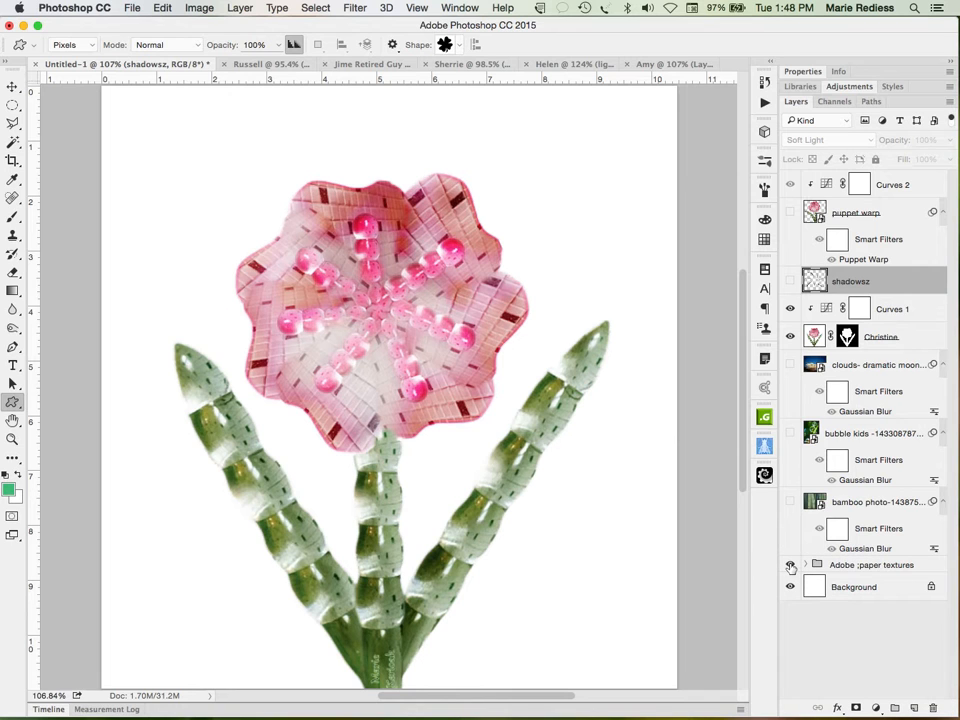
Step: Make the paper textures group and the bamboo, bubble kids and clouds background layers visible
click(790, 565)
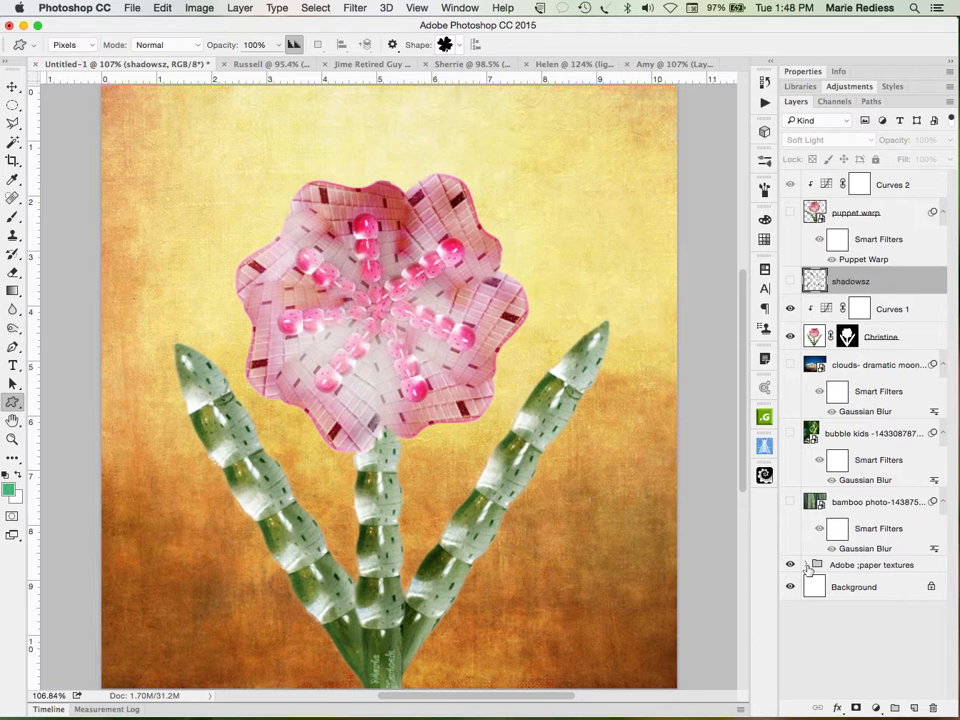
click(790, 501)
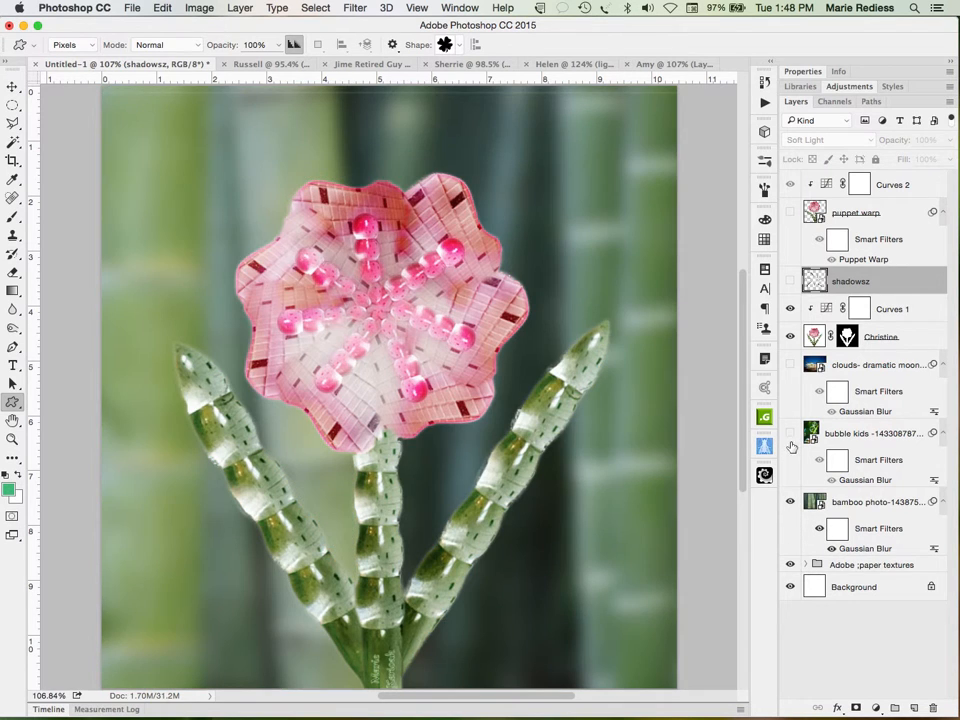
click(790, 433)
click(790, 365)
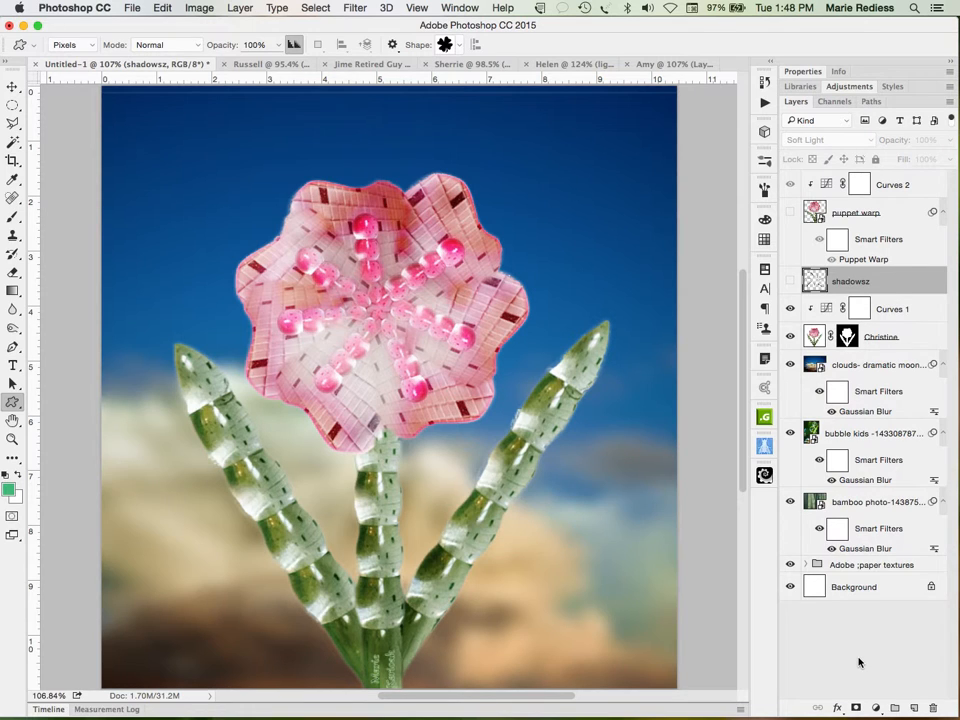
Step: Compare the puppet warp version of the flower with the original flower layer by alternating their visibility
click(790, 337)
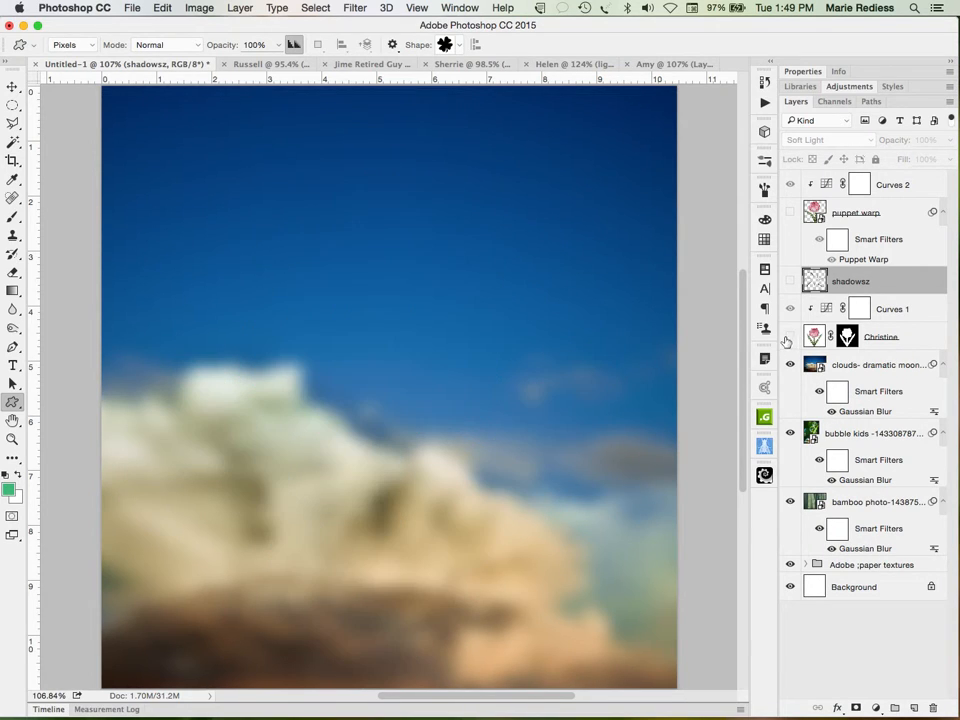
click(790, 212)
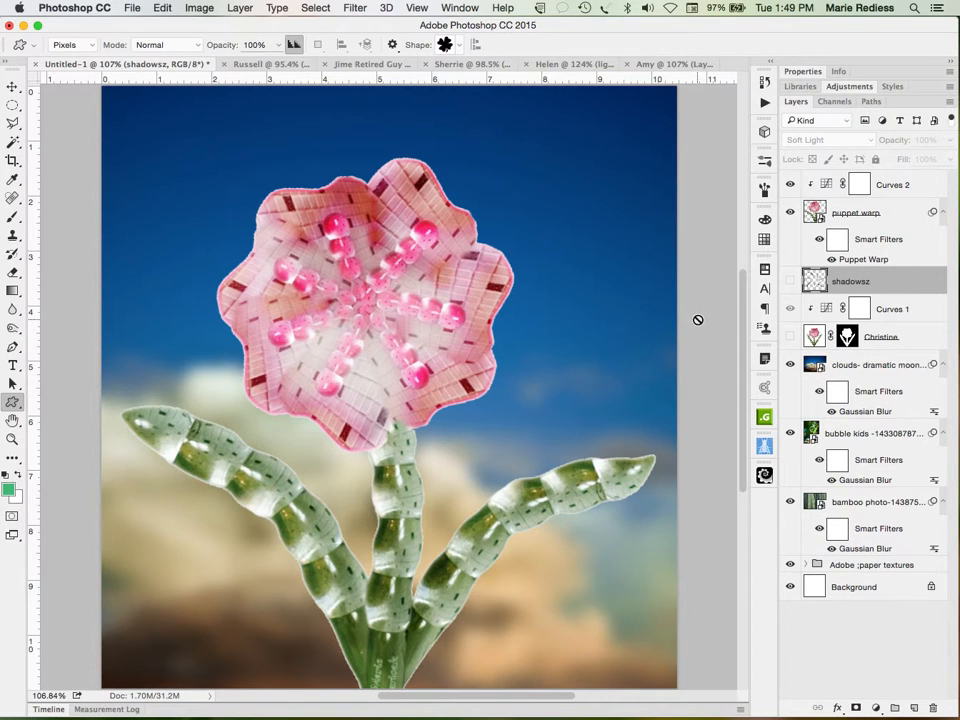
click(790, 213)
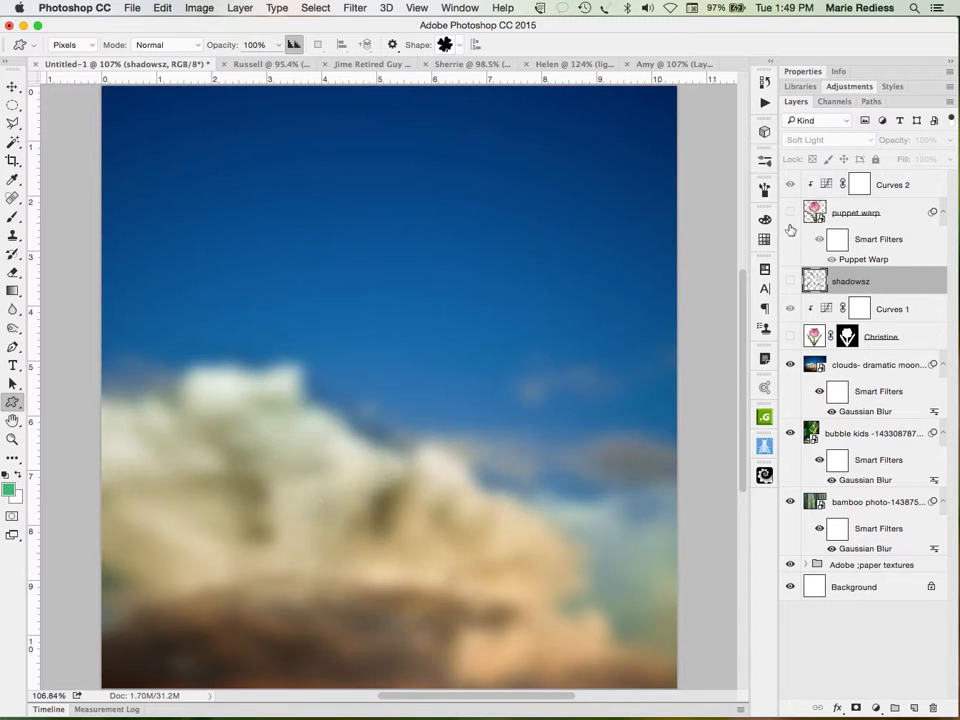
click(790, 337)
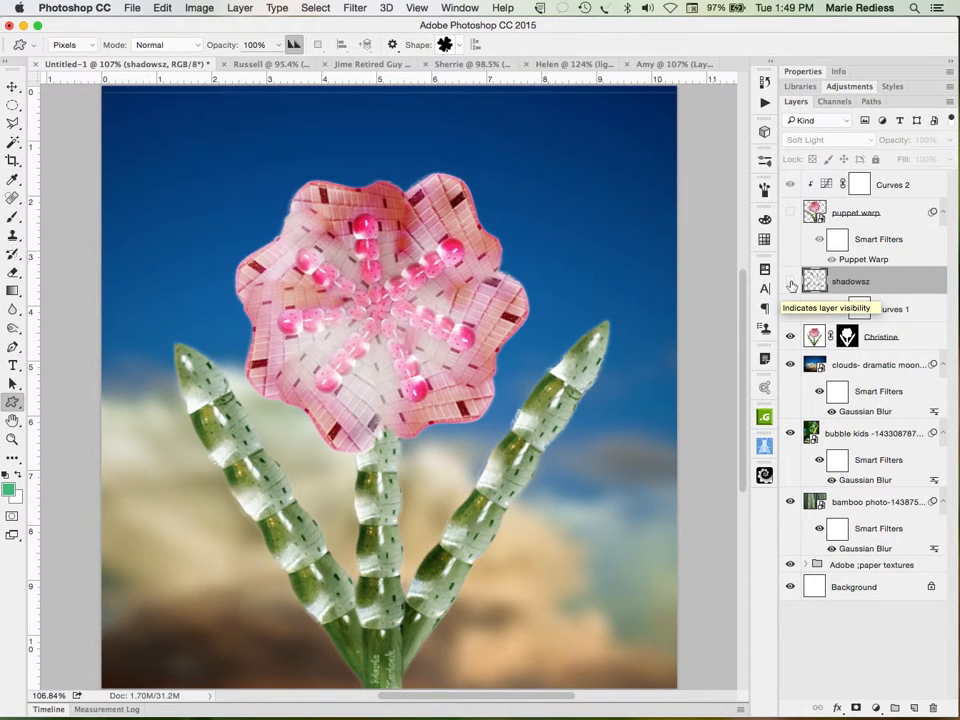
Step: Show the shadowsz layer over the original flower and compare the petals with and without it
click(791, 282)
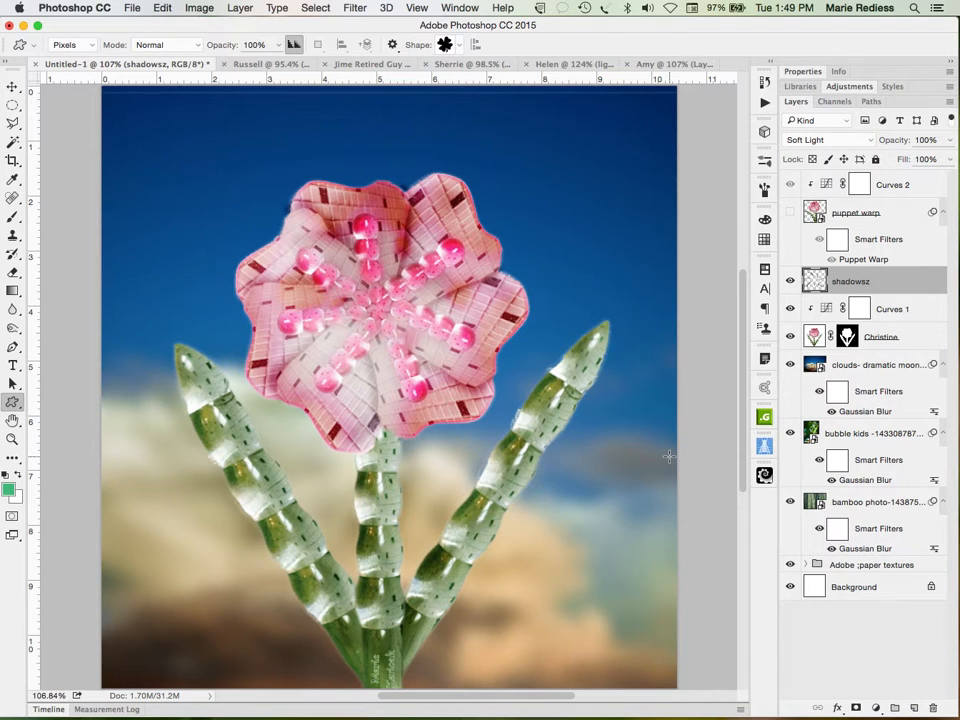
click(790, 281)
click(790, 281)
Step: Switch to the open document with the beaded arch and add a new top layer in Soft Light blend mode
click(266, 66)
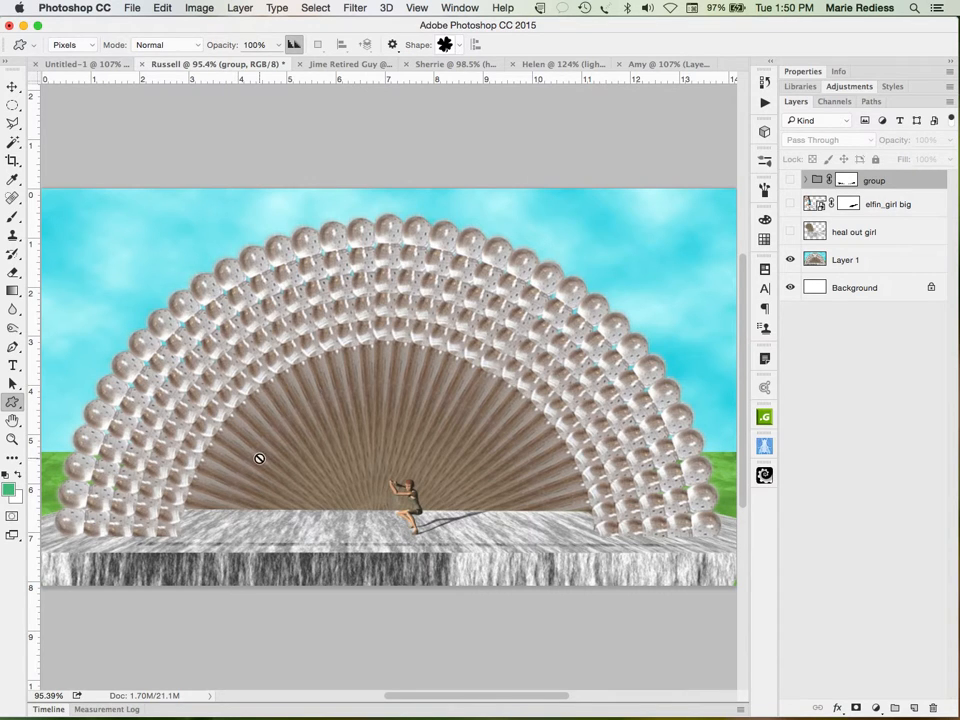
click(913, 708)
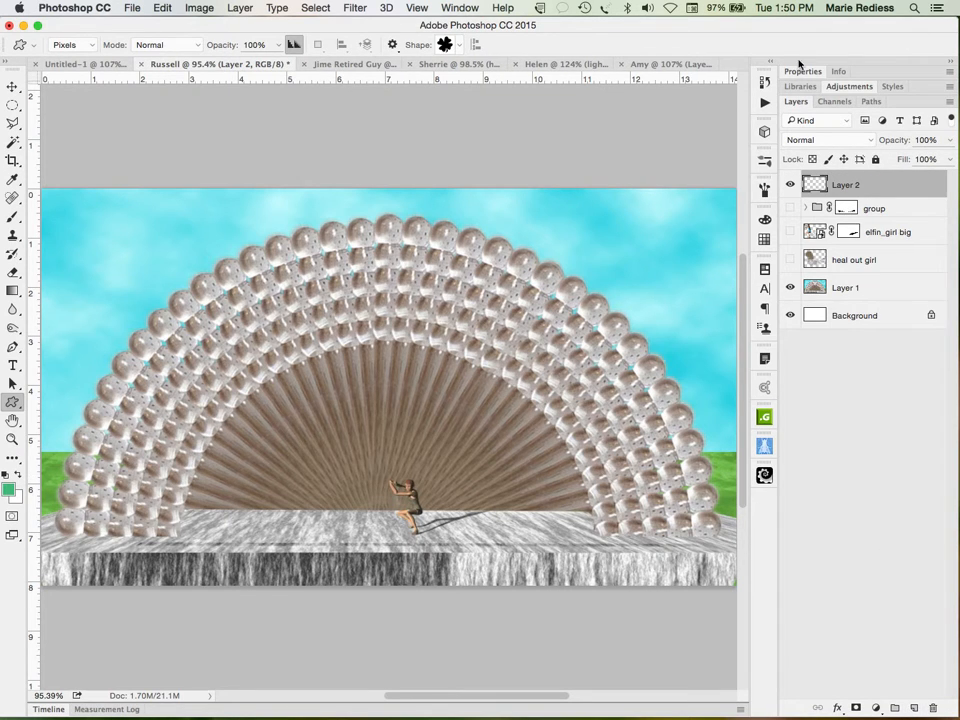
click(812, 140)
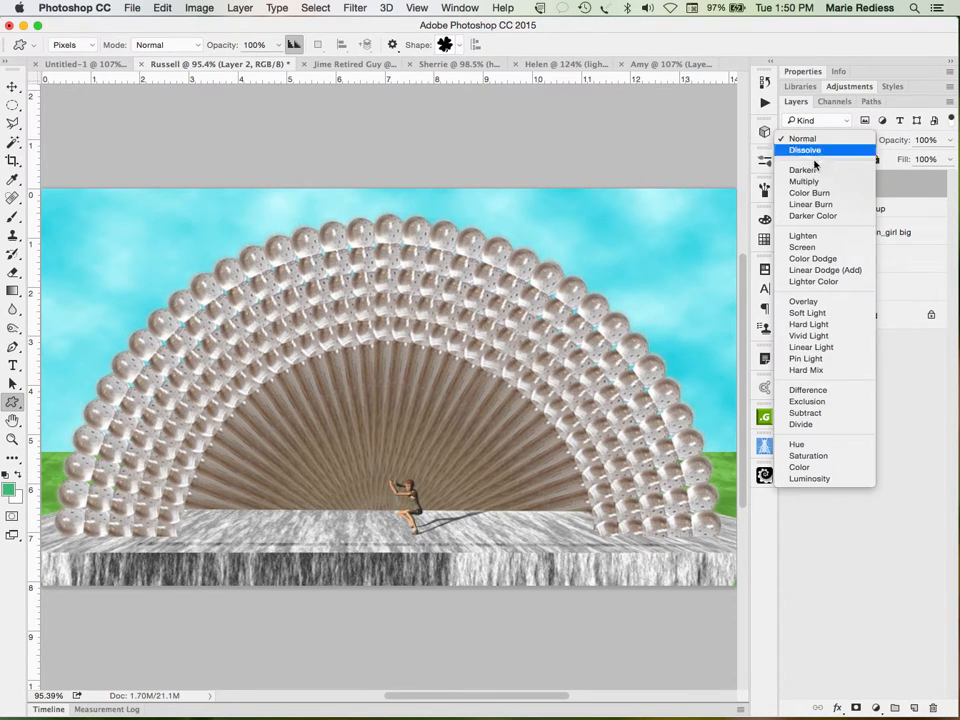
click(817, 318)
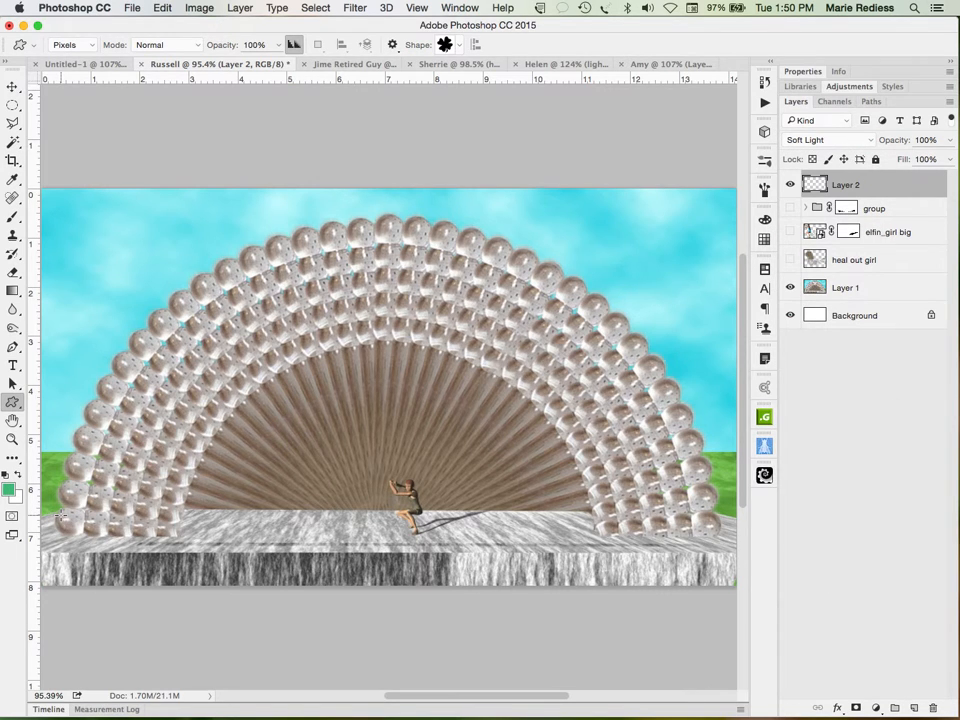
Step: Using a 75-pixel brush, paint black over the fan's lower centre and a white arc around it on the Soft Light layer
key(b)
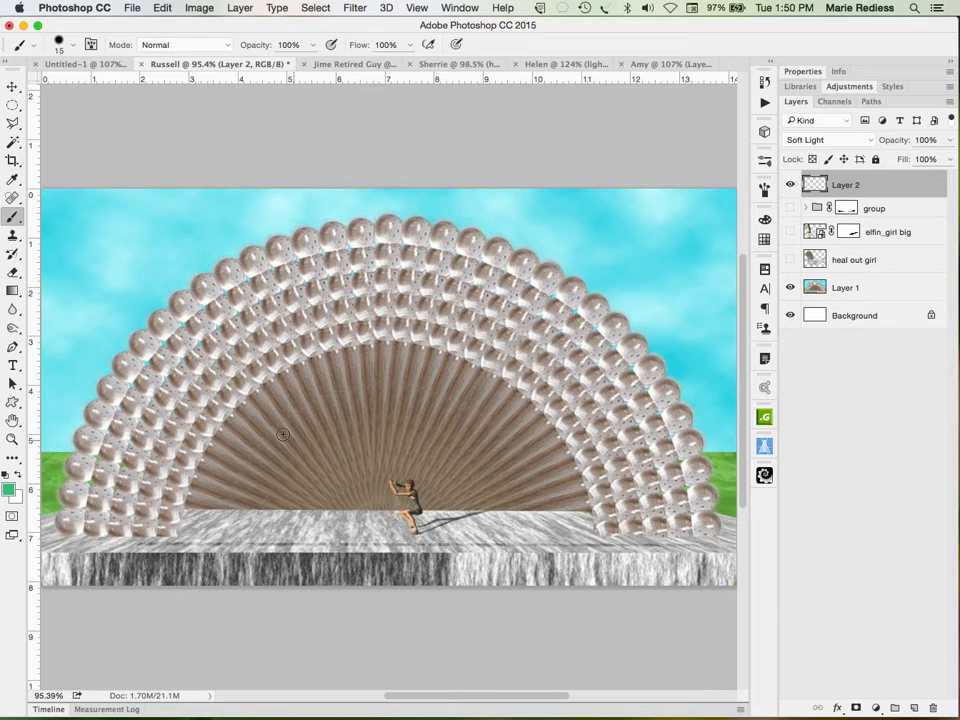
key(d)
mouse_move(335, 456)
mouse_down()
mouse_move(347, 453)
mouse_move(332, 306)
mouse_move(354, 316)
mouse_up()
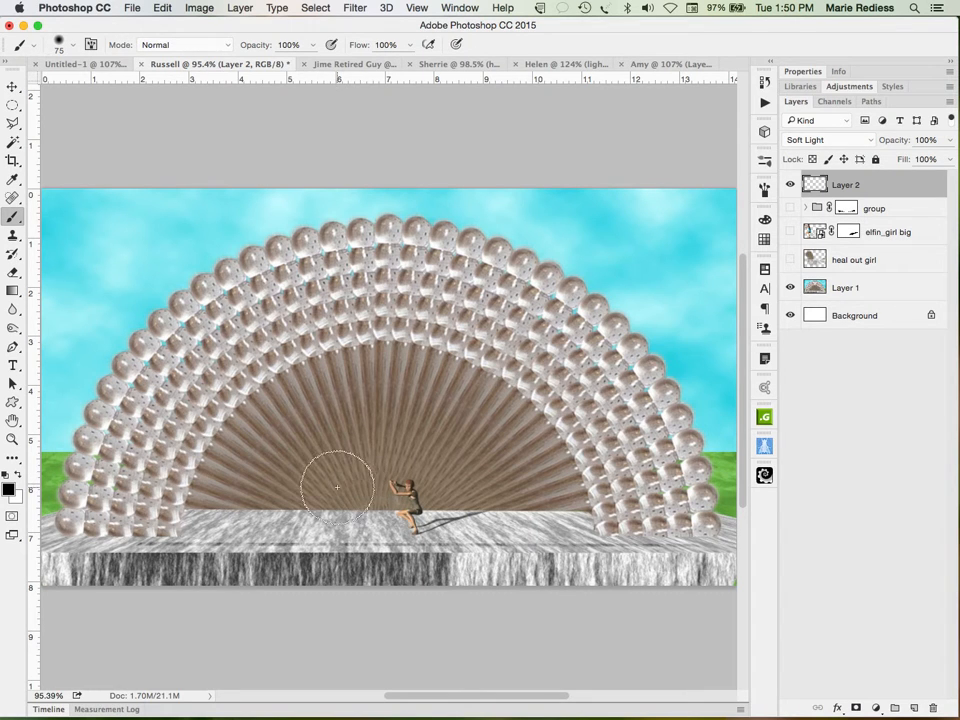
mouse_move(311, 495)
mouse_down()
mouse_move(332, 467)
mouse_move(369, 463)
mouse_move(421, 484)
mouse_up()
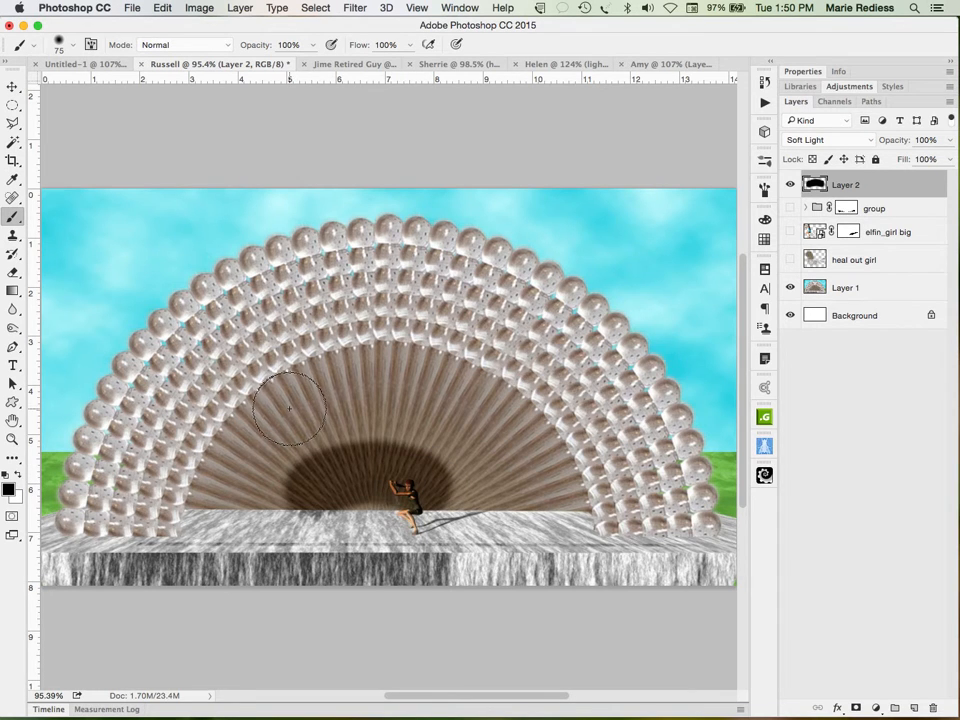
key(x)
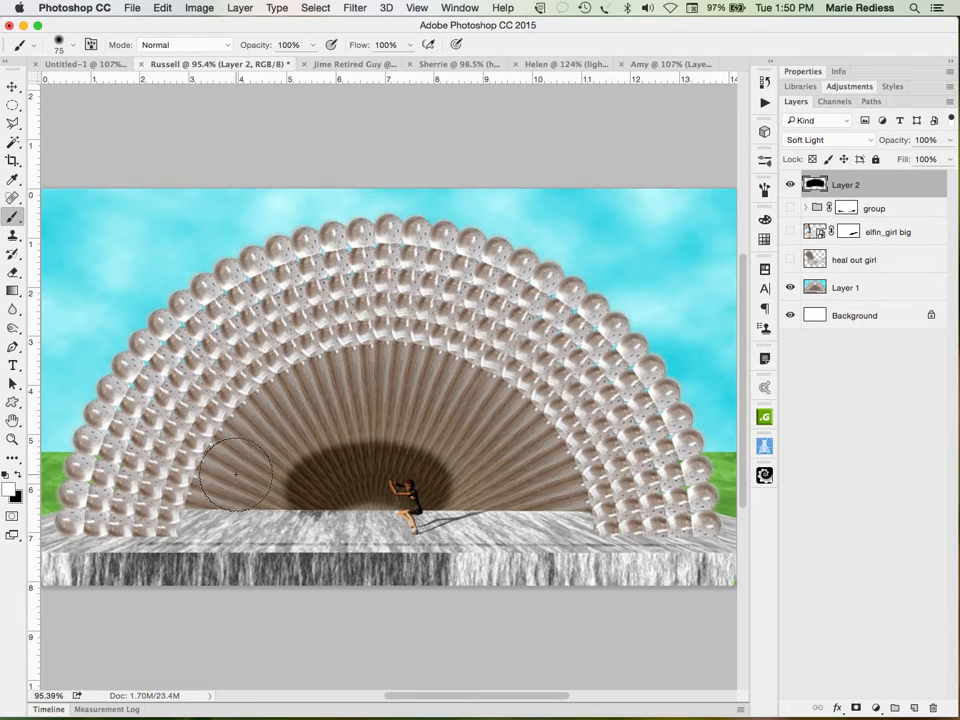
mouse_move(236, 462)
mouse_down()
mouse_move(286, 415)
mouse_move(349, 388)
mouse_move(452, 415)
mouse_move(516, 474)
mouse_up()
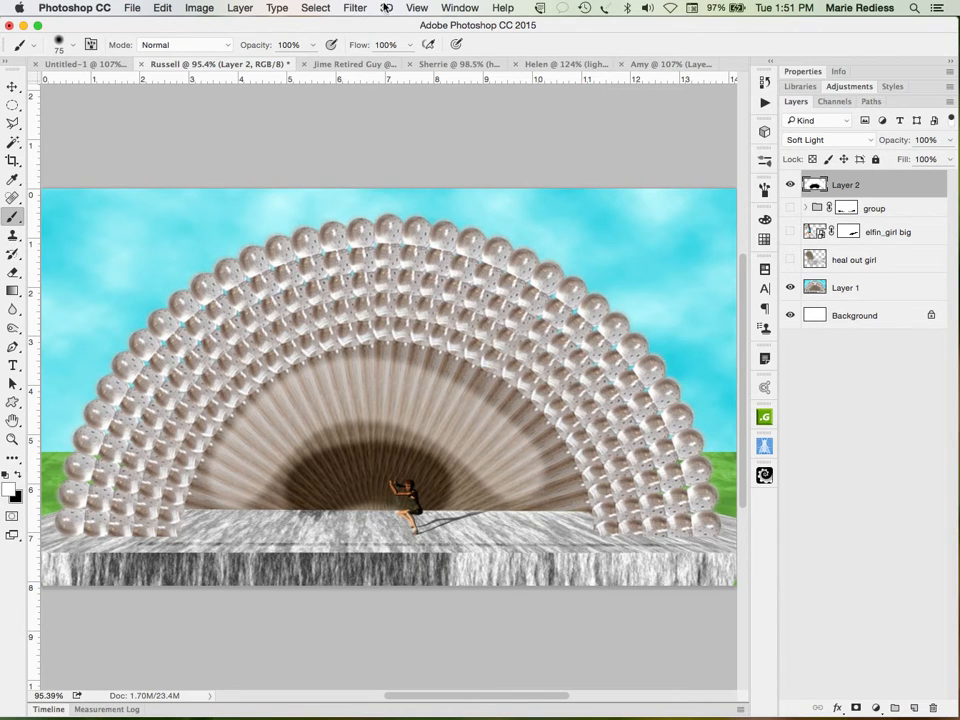
Step: Apply a Gaussian Blur with a 27.5-pixel radius to the painted shading on Layer 2
click(354, 8)
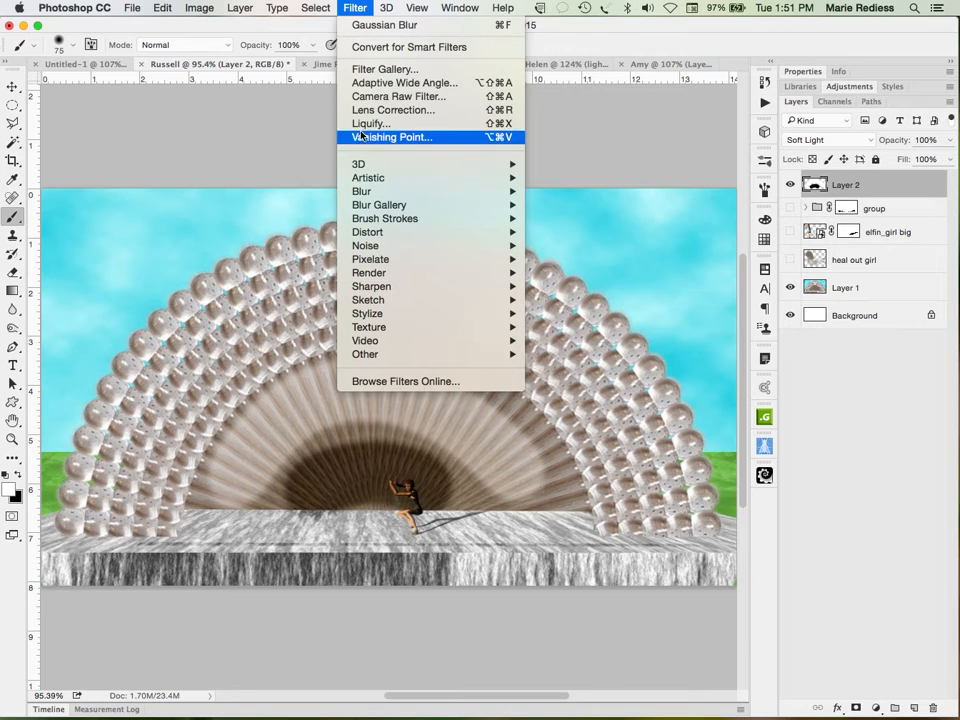
mouse_move(489, 184)
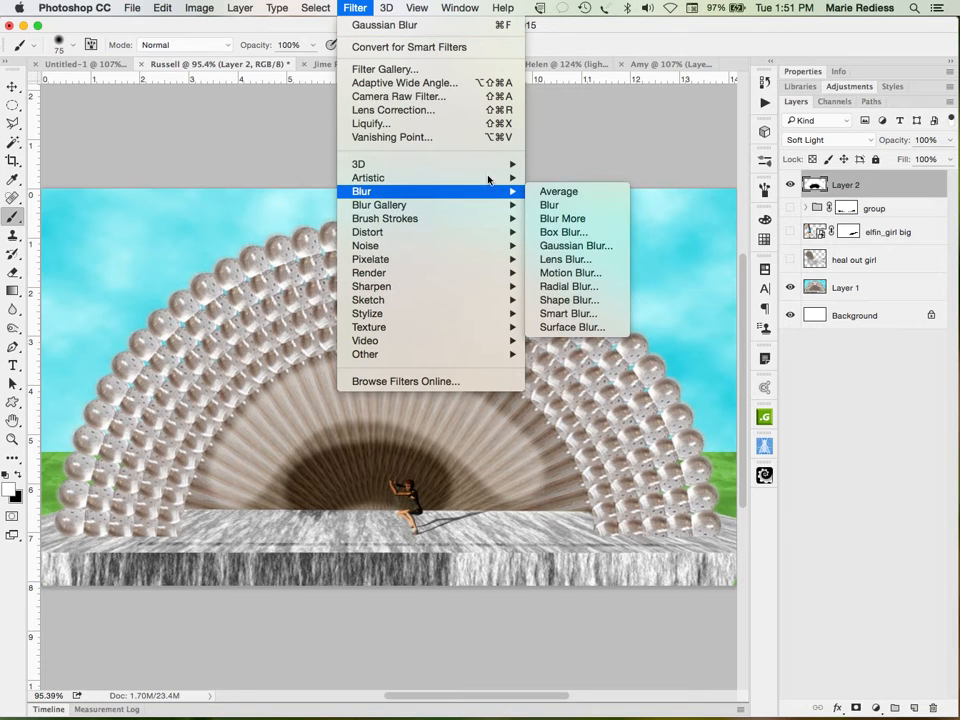
click(574, 245)
drag(701, 551, 747, 551)
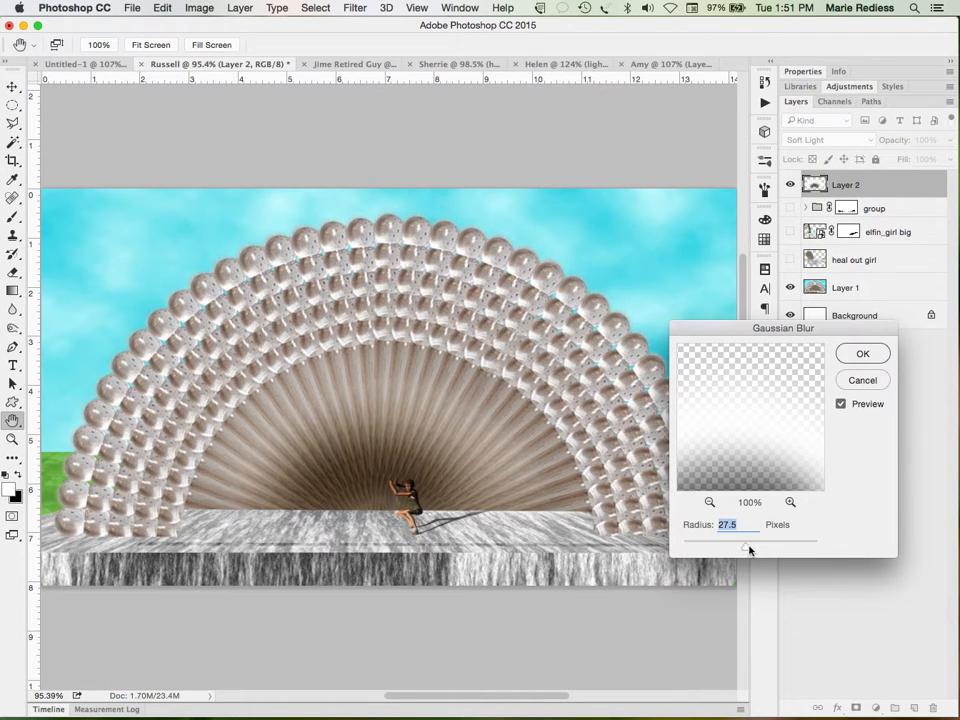
click(884, 355)
key(b)
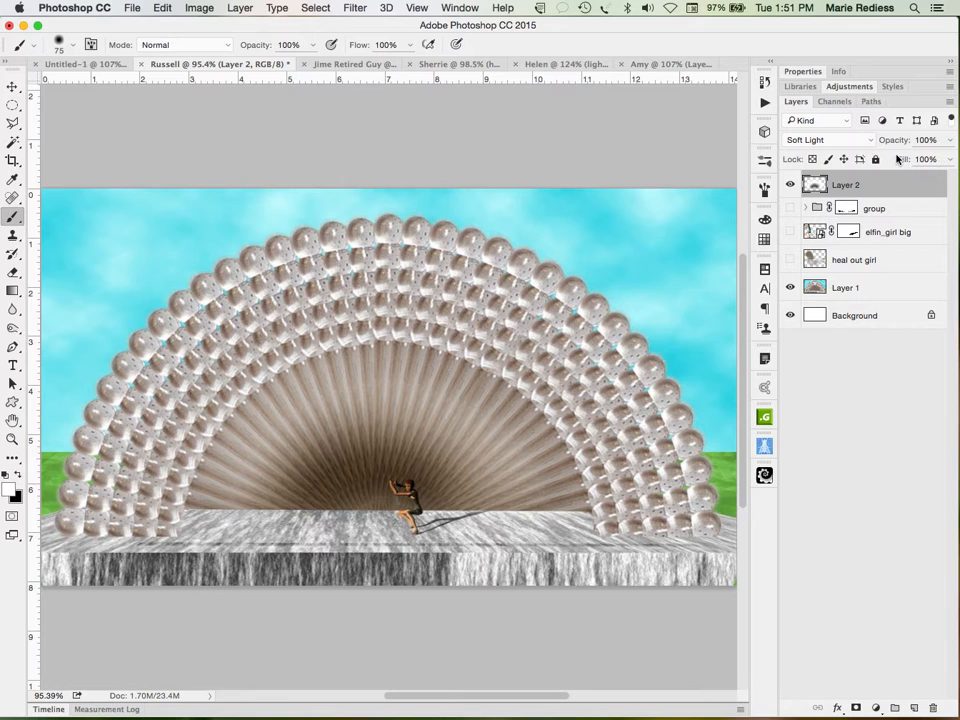
Step: Reduce Layer 2's opacity to 67%, compare the fan with and without its shading, and leave the layer hidden
drag(895, 145, 872, 145)
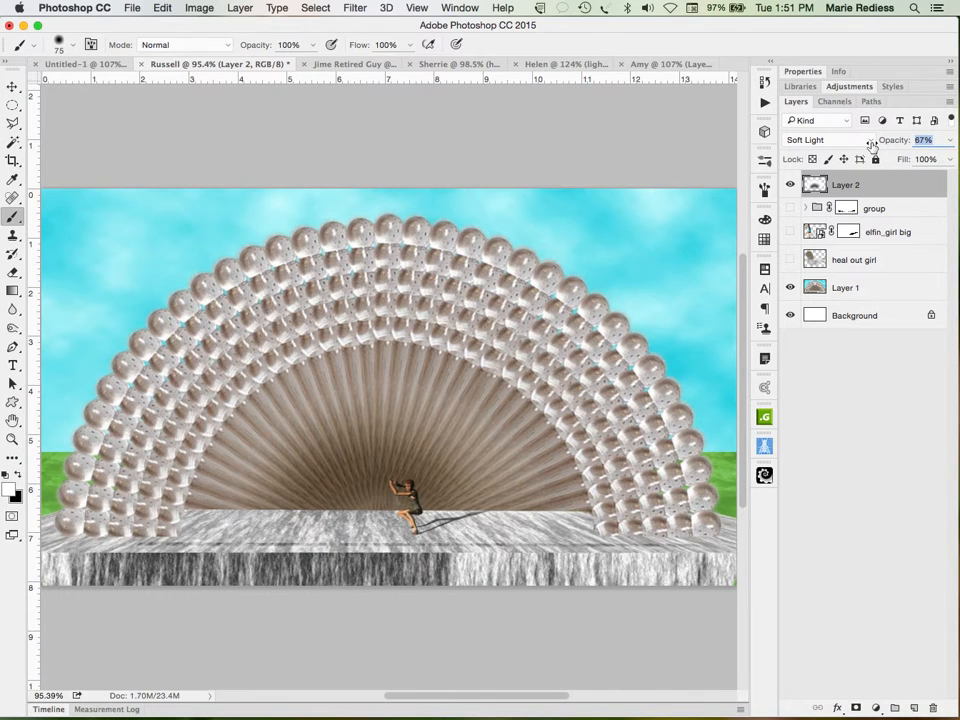
click(790, 186)
click(791, 186)
click(791, 186)
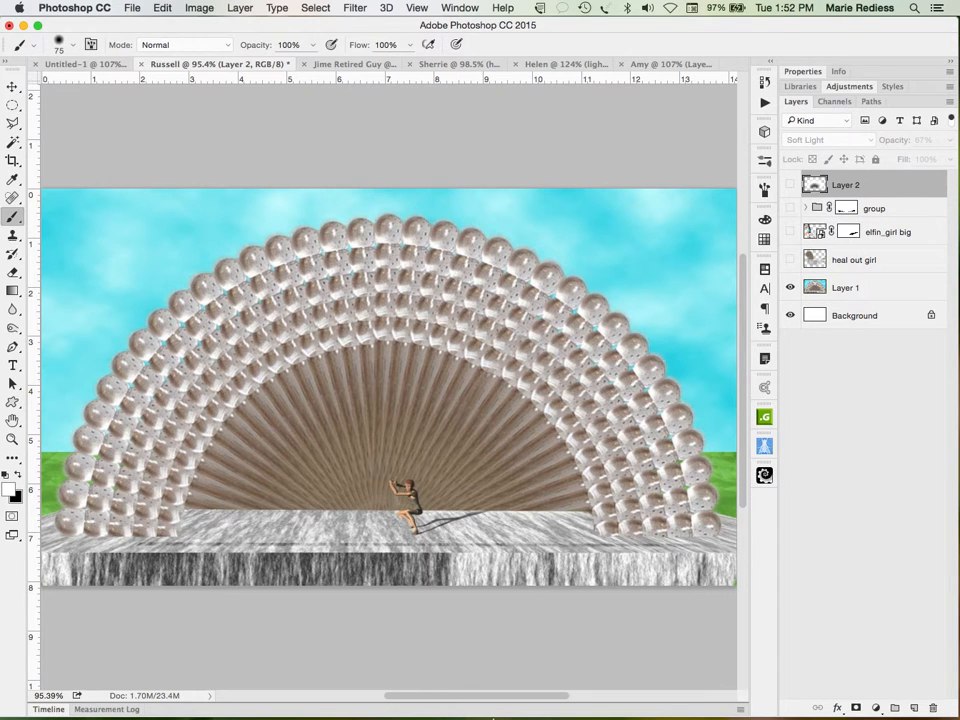
Step: Compare the small seated figure with the large elfin girl by toggling the heal out girl and elfin_girl big layers
mouse_move(485, 718)
click(790, 260)
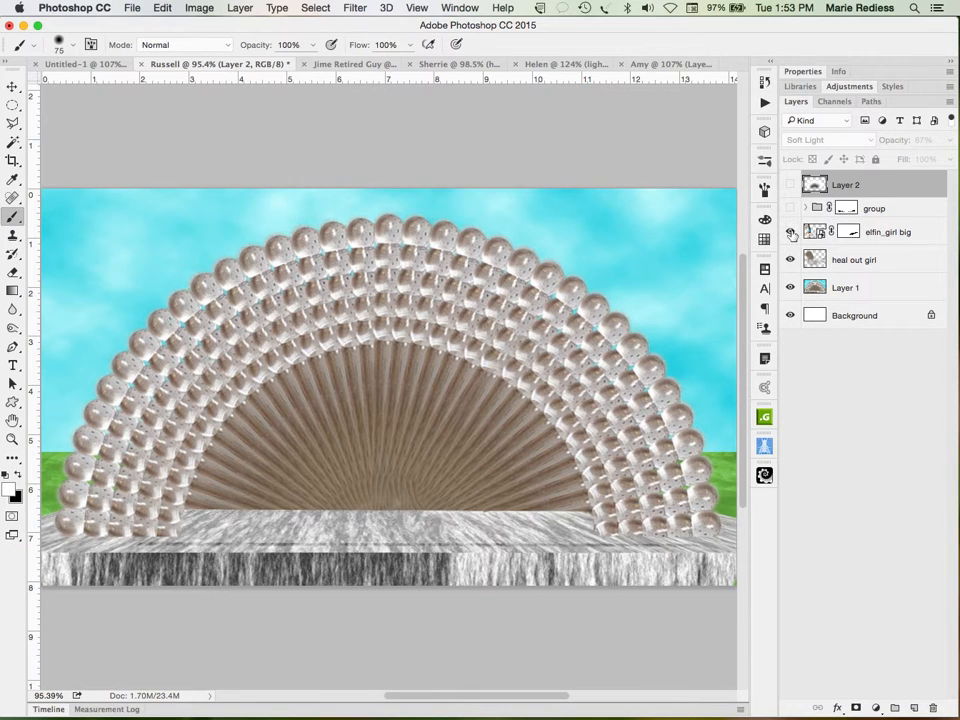
click(790, 233)
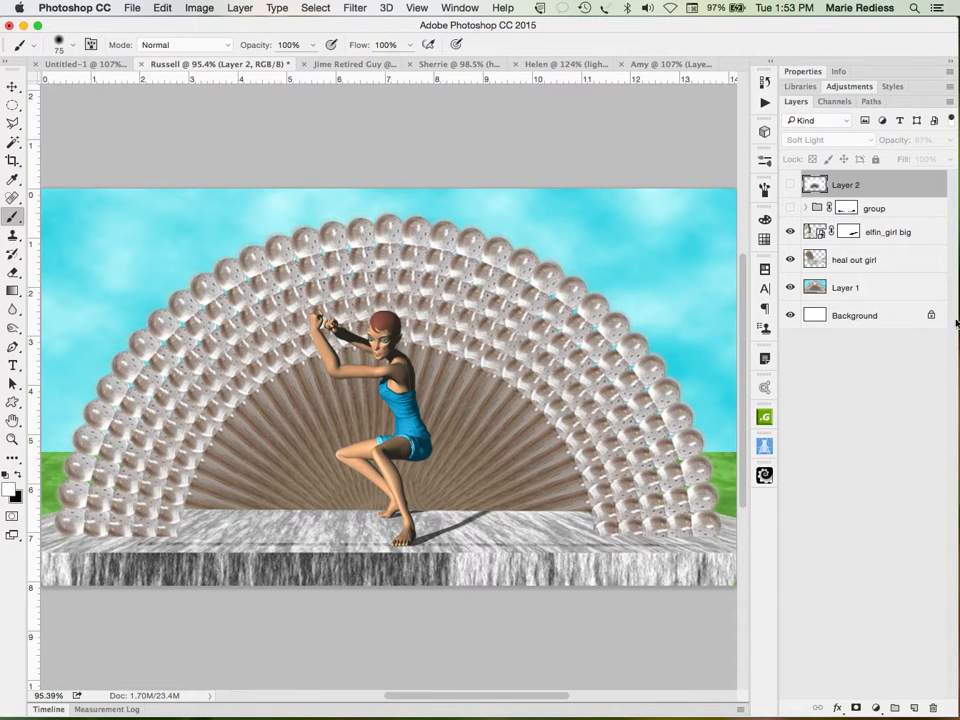
click(789, 232)
click(789, 260)
click(789, 260)
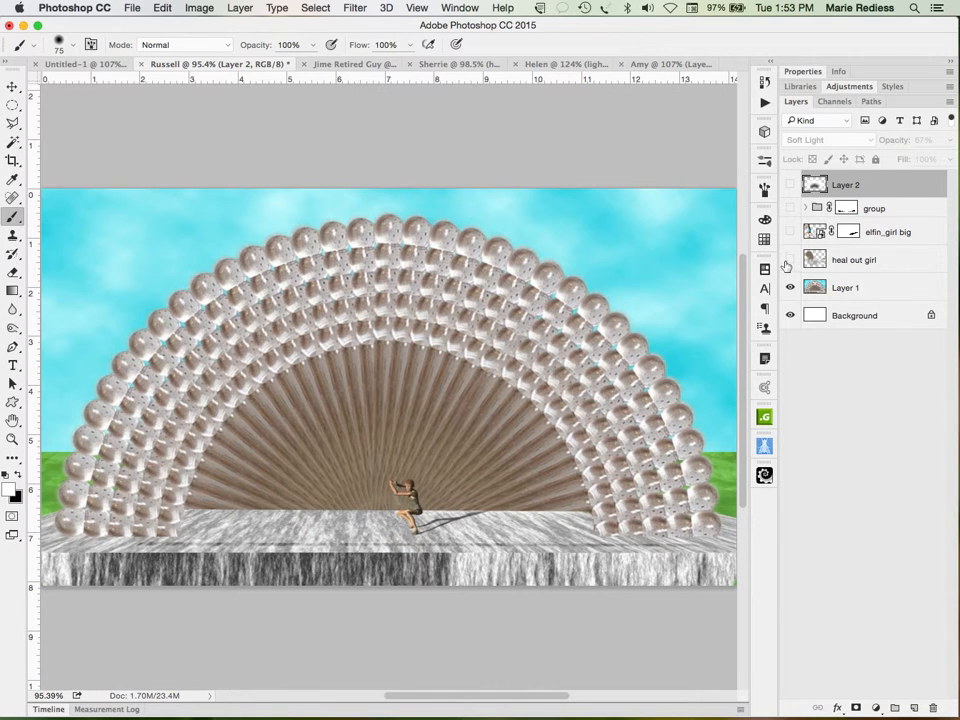
click(789, 232)
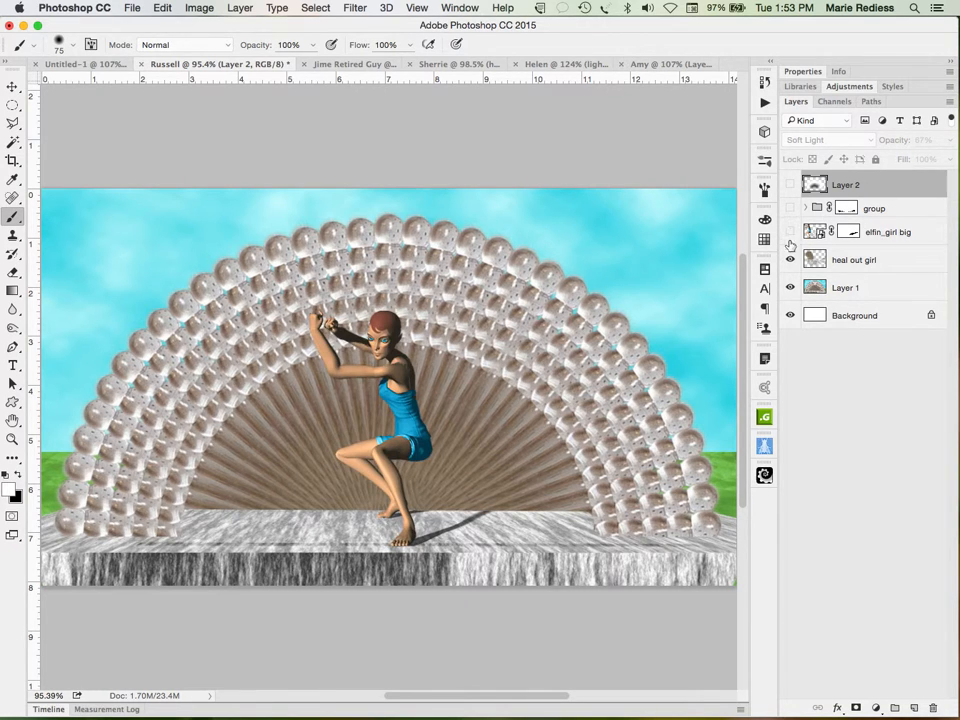
click(789, 232)
click(789, 260)
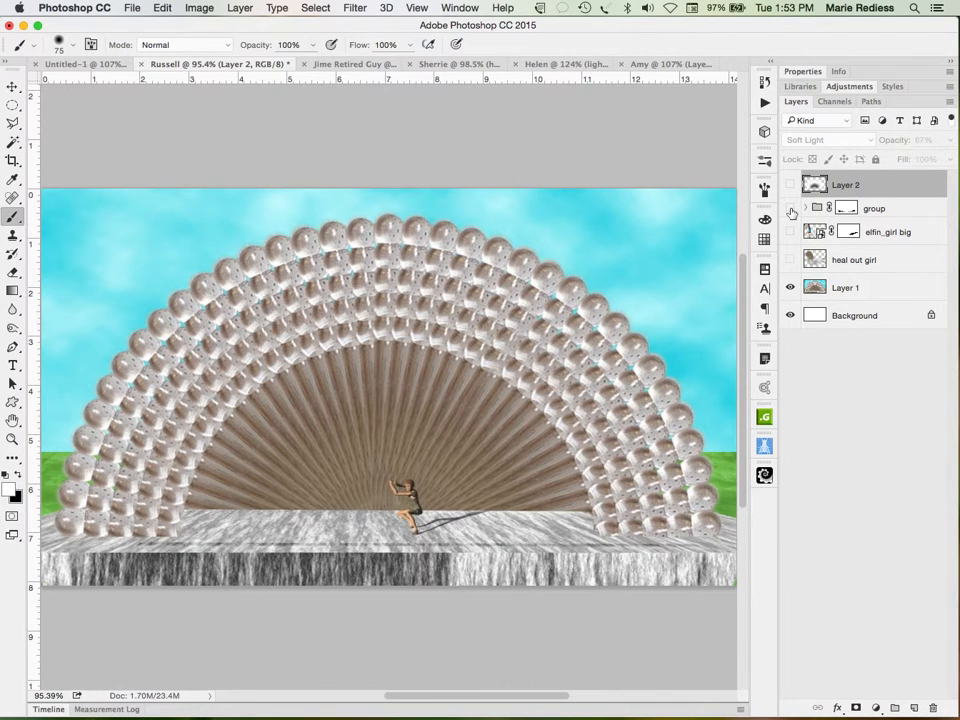
Step: Show the group of six figures on the stage and the heal out girl layer that covers the small figure
click(790, 208)
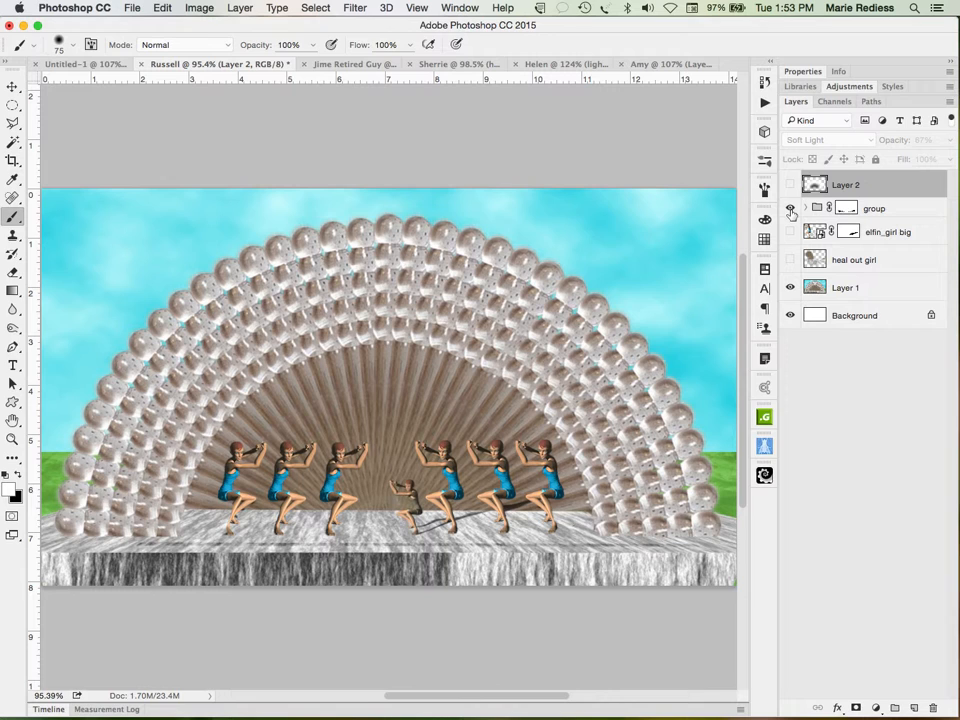
click(790, 259)
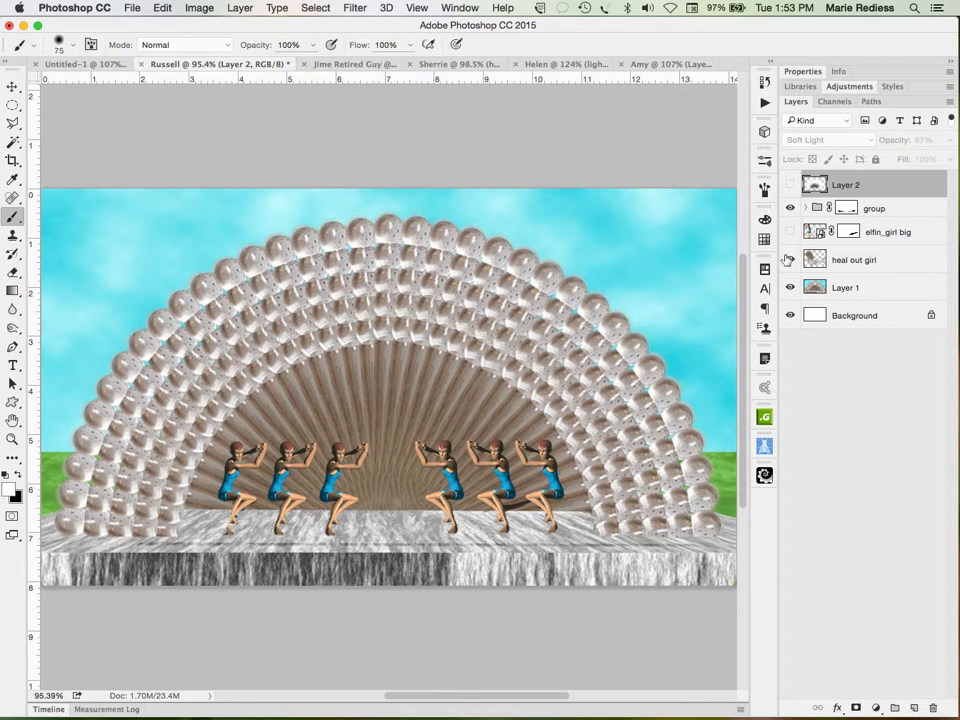
Step: Hide the six-figure group, compare the stage with and without the heal out girl layer, and show it with elfin_girl big
click(789, 208)
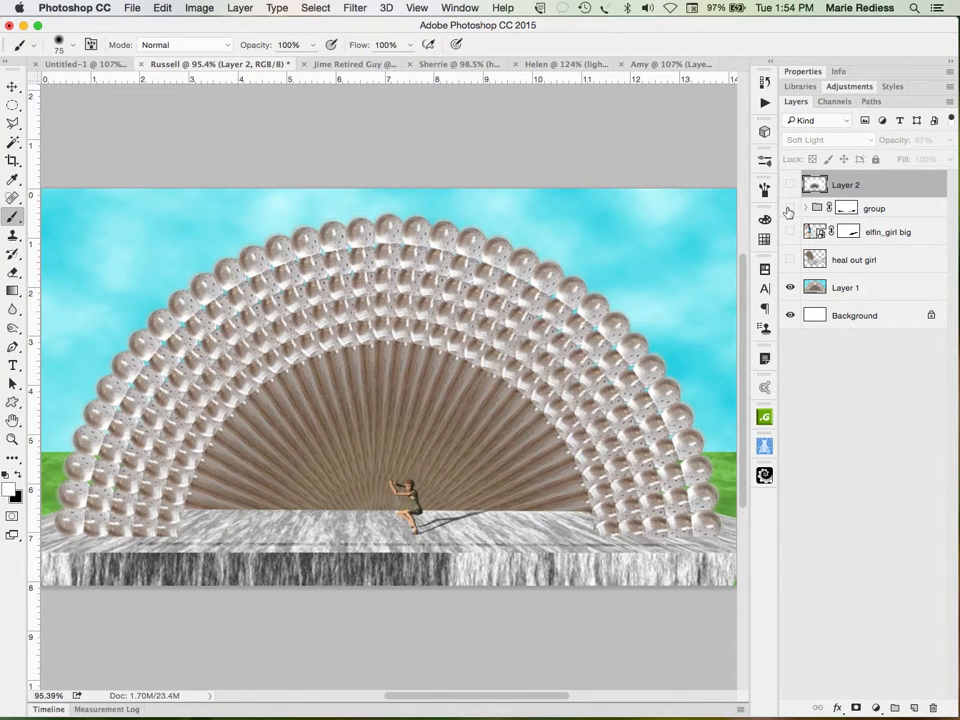
click(788, 260)
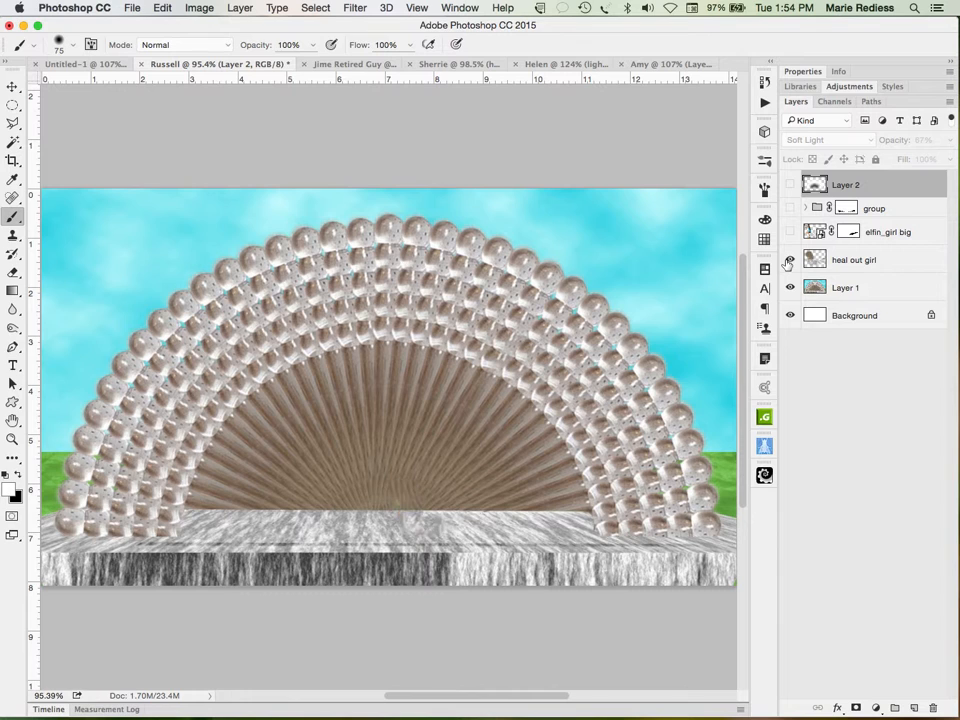
click(788, 261)
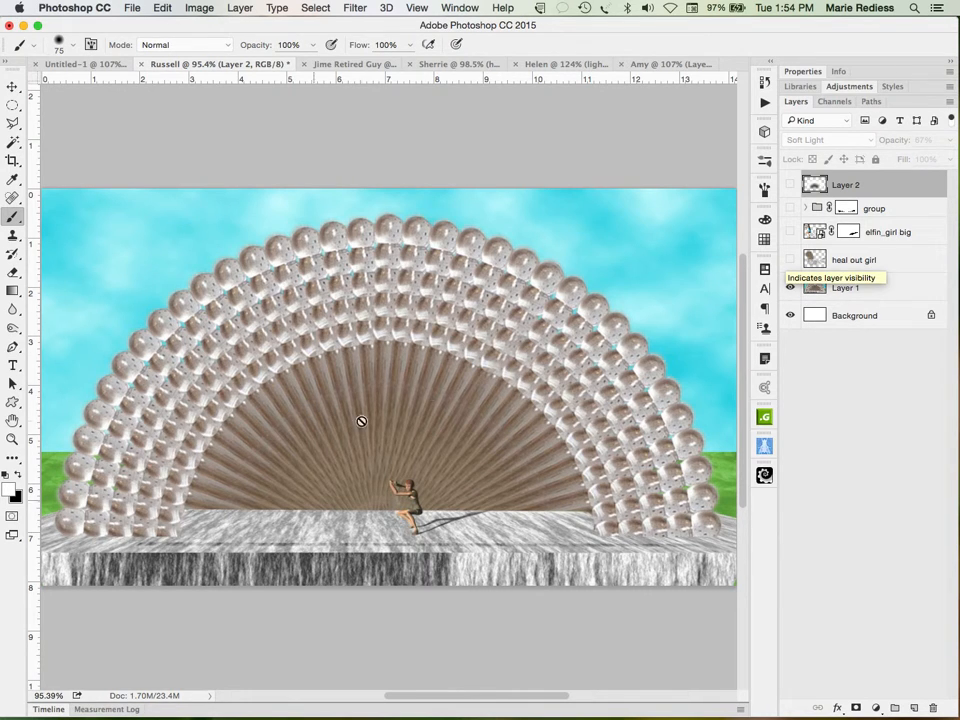
click(789, 232)
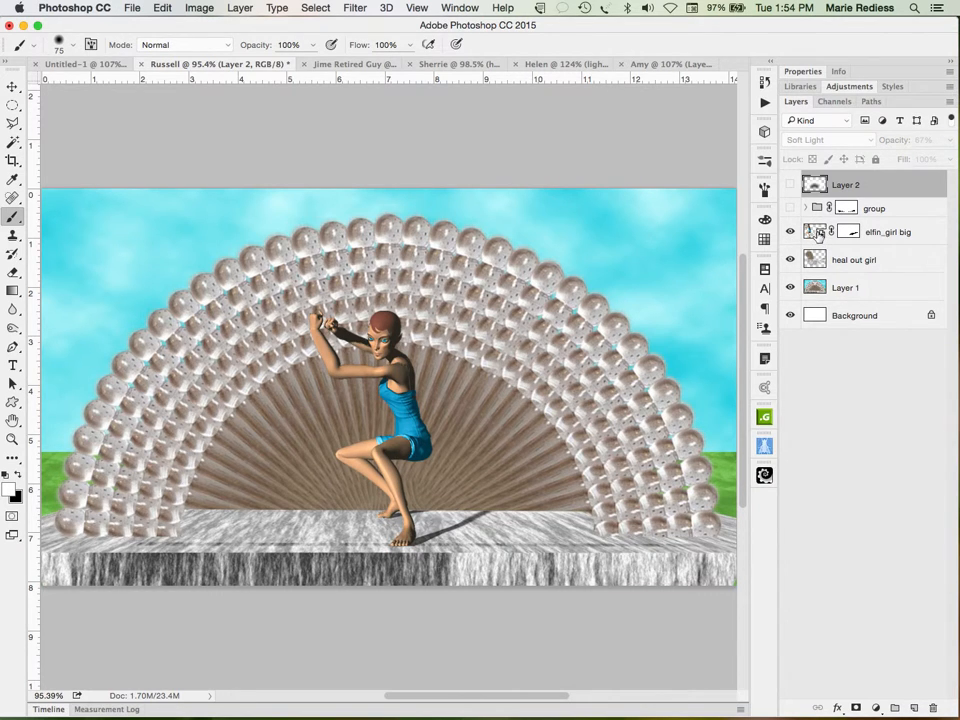
Step: Scale the elfin_girl big layer to about 72% and position the figure near the centre of the stage
click(819, 233)
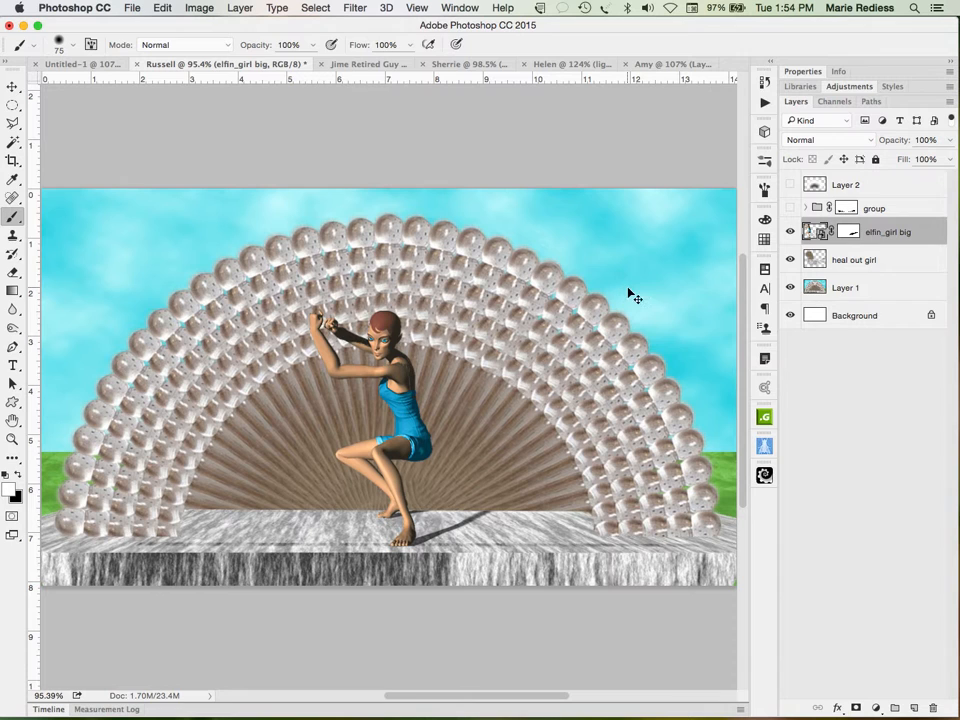
key(ctrl+t)
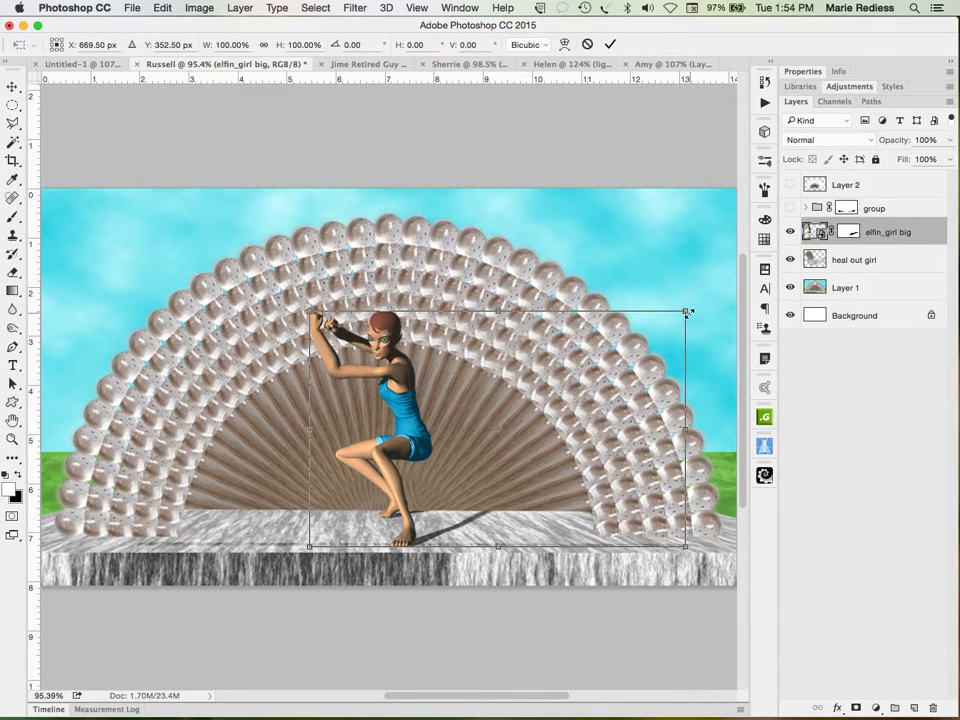
drag(686, 312, 637, 339)
mouse_move(492, 434)
mouse_down()
mouse_move(449, 452)
mouse_move(459, 433)
mouse_move(491, 435)
mouse_move(477, 445)
mouse_move(476, 437)
mouse_up()
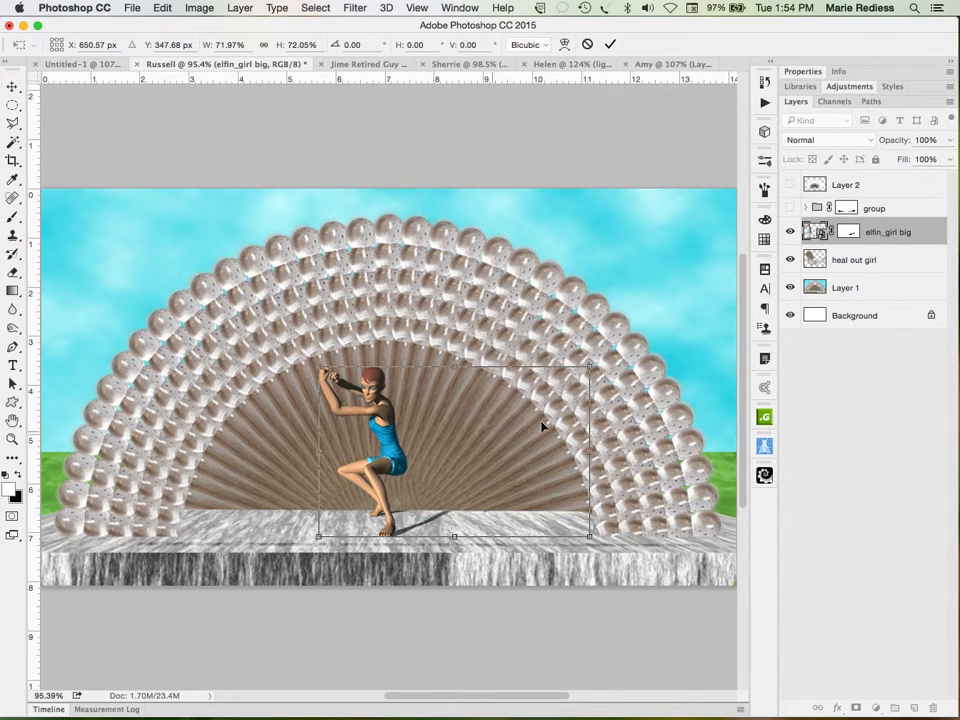
drag(546, 480, 551, 481)
key(Return)
key(b)
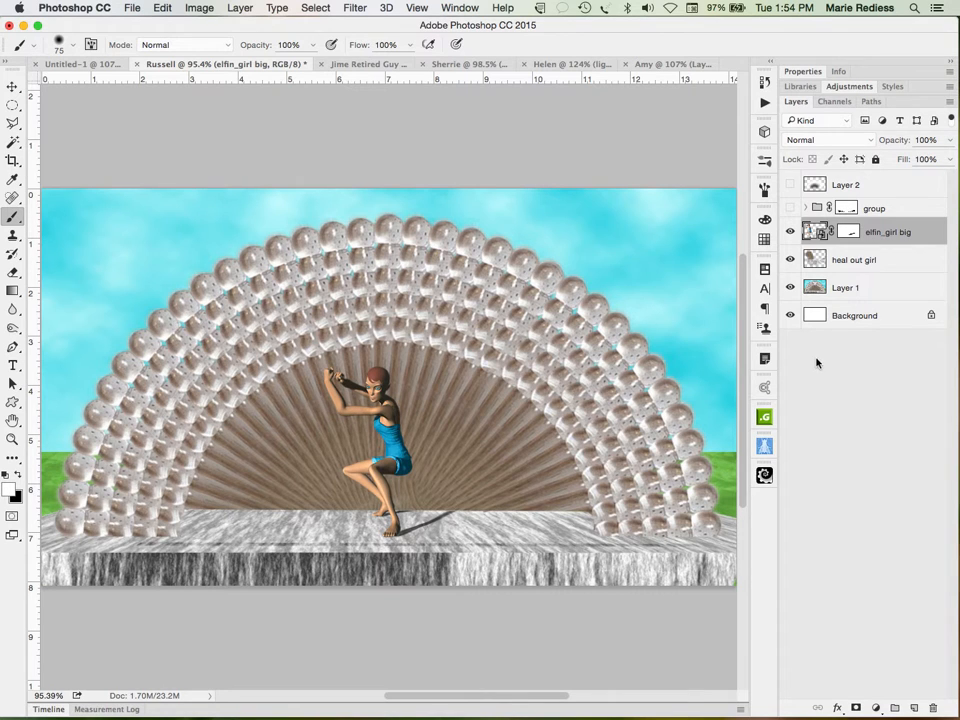
Step: Open the parachuting bear image and show its Levels 1 adjustment layer
click(370, 66)
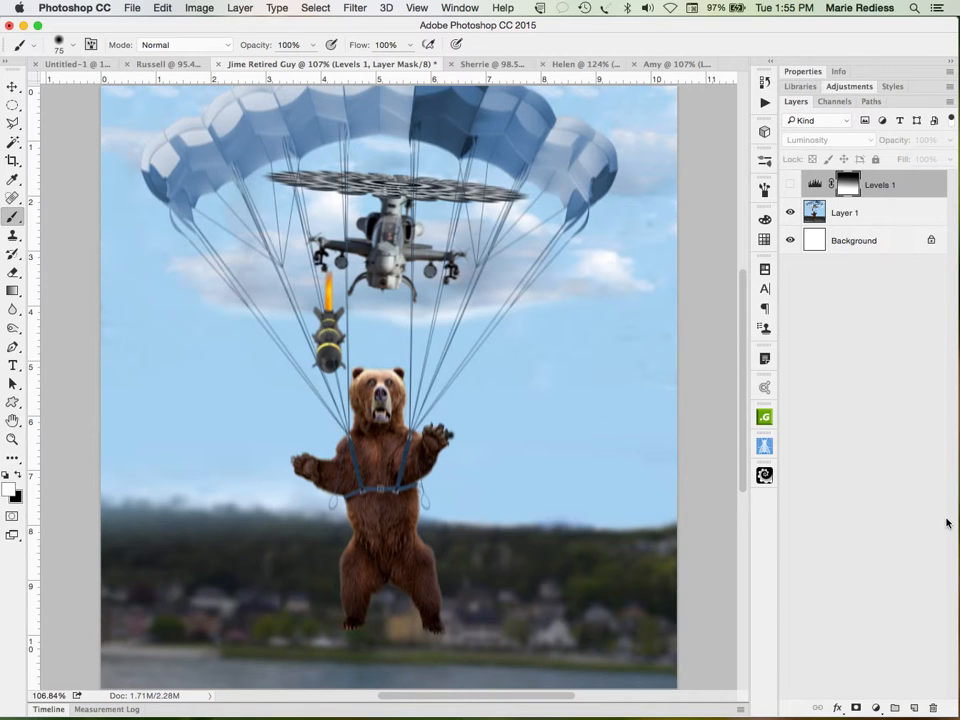
click(790, 185)
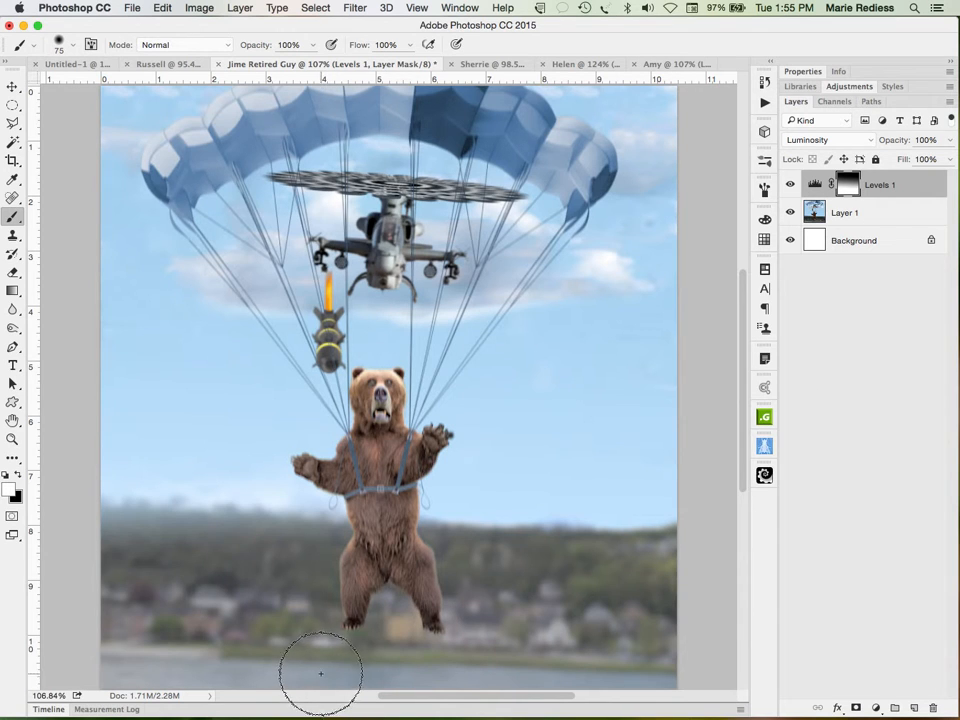
Step: Try rotating Layer 1 of the bear image by -1.55 degrees, and undo the rotation
key(v)
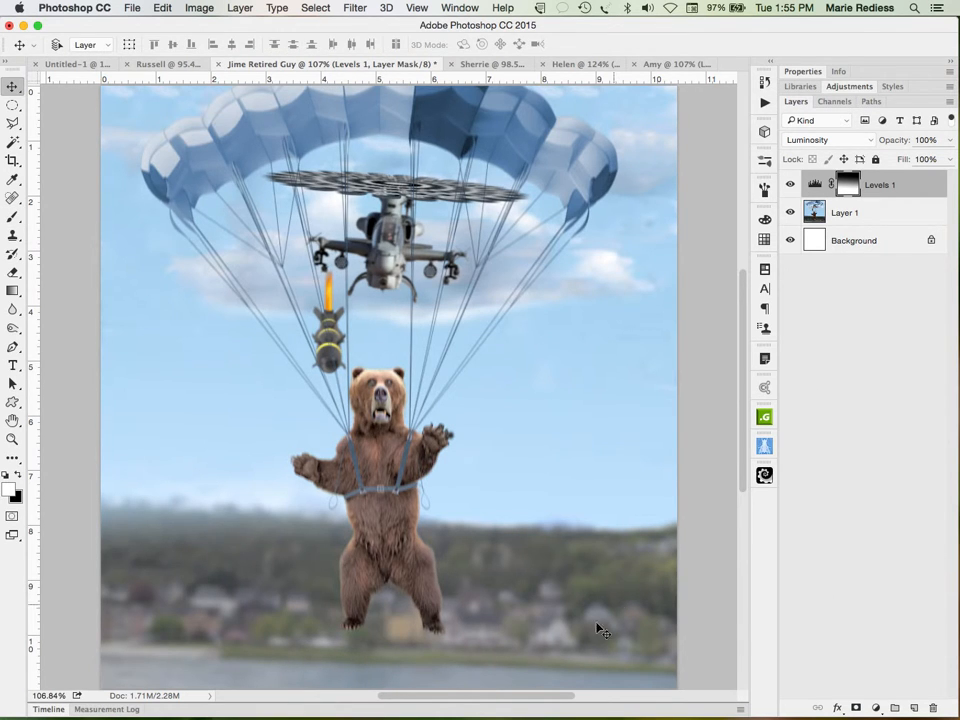
click(868, 214)
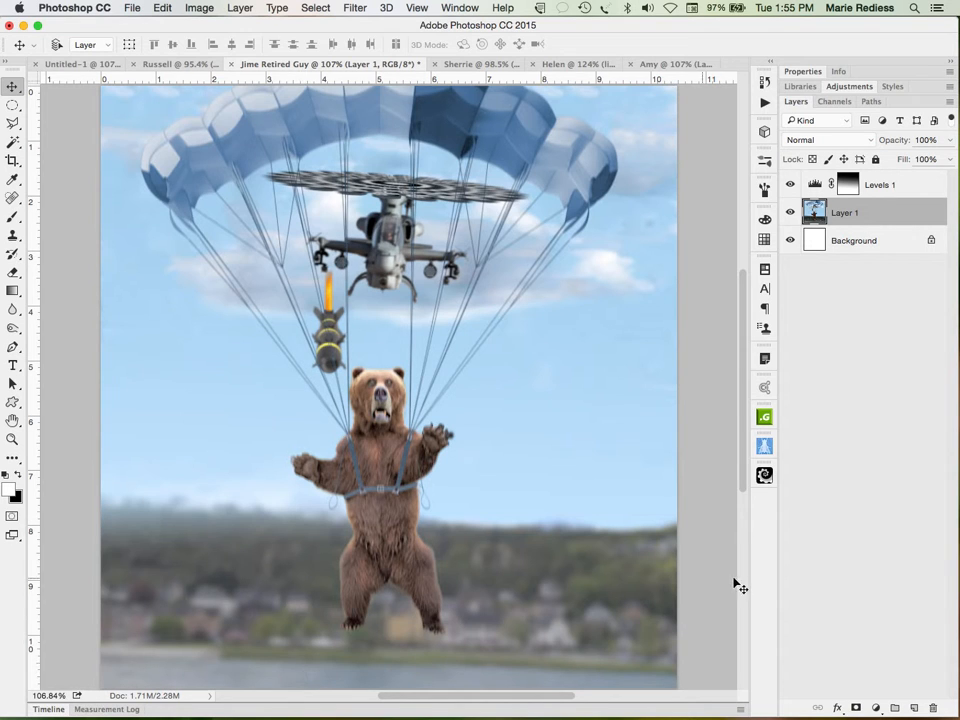
key(ctrl+t)
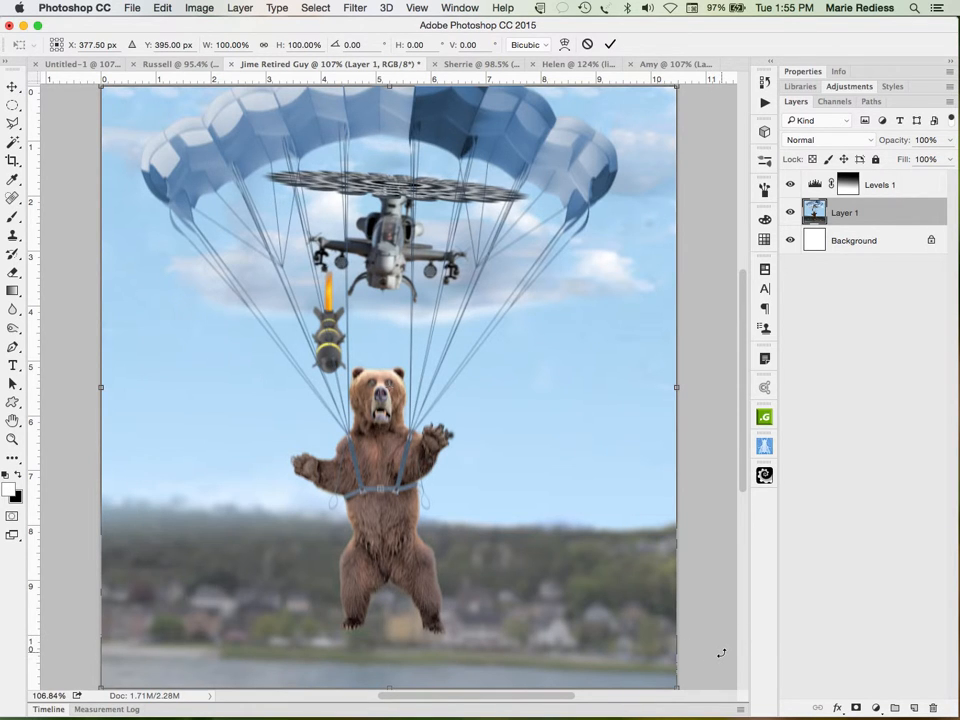
drag(720, 653, 727, 639)
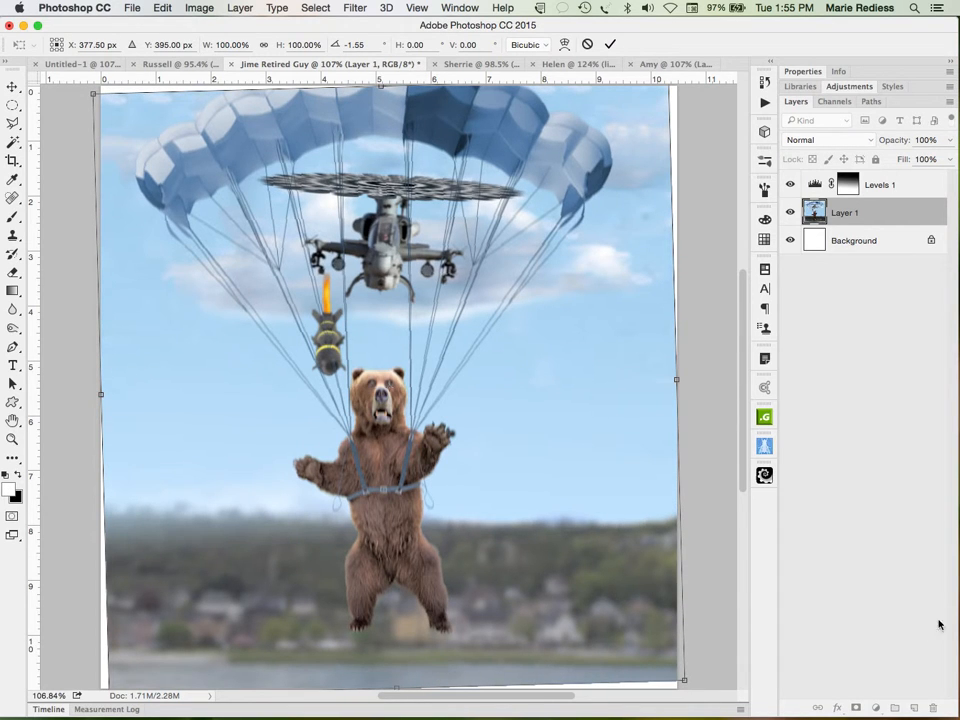
key(Return)
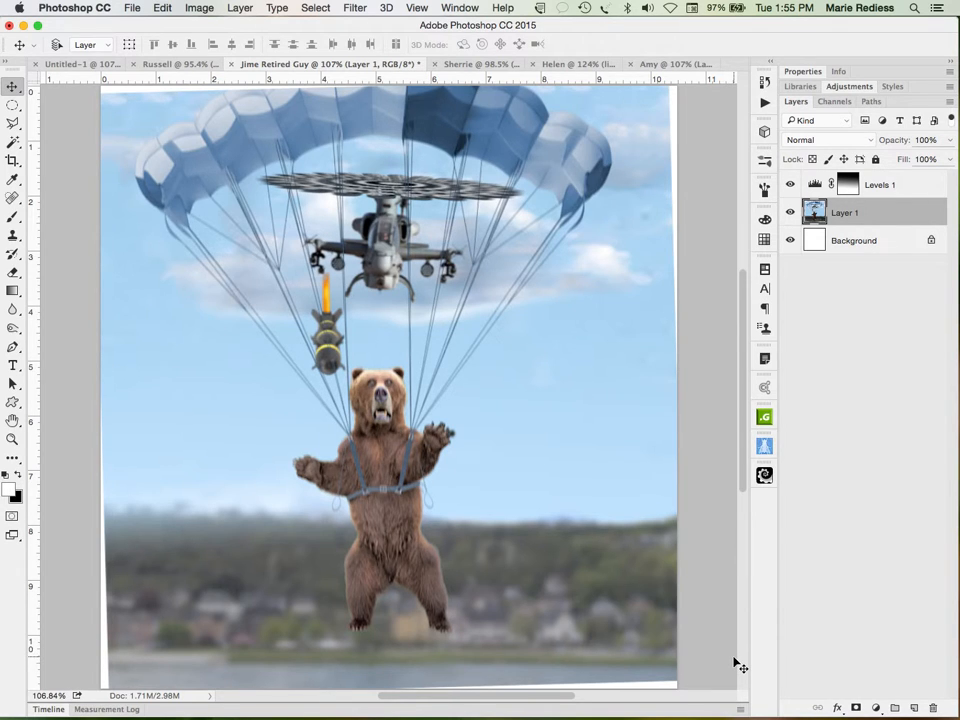
key(super+z)
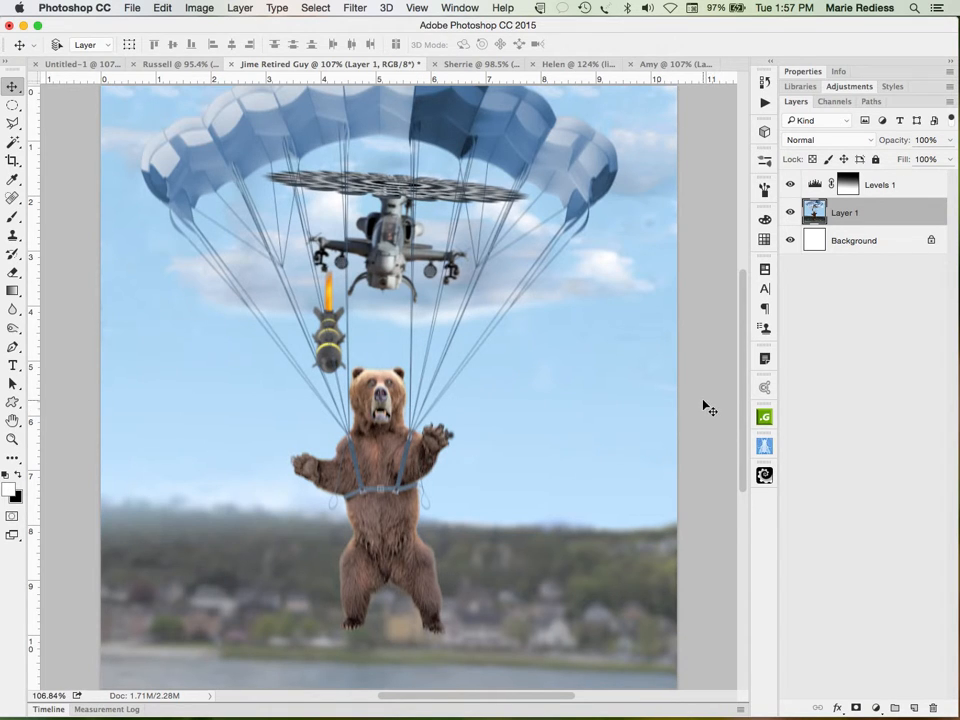
Step: Compare the bubble portrait with and without its tatoo and hair comb groups, and dismiss the two Change patch reminders
click(481, 66)
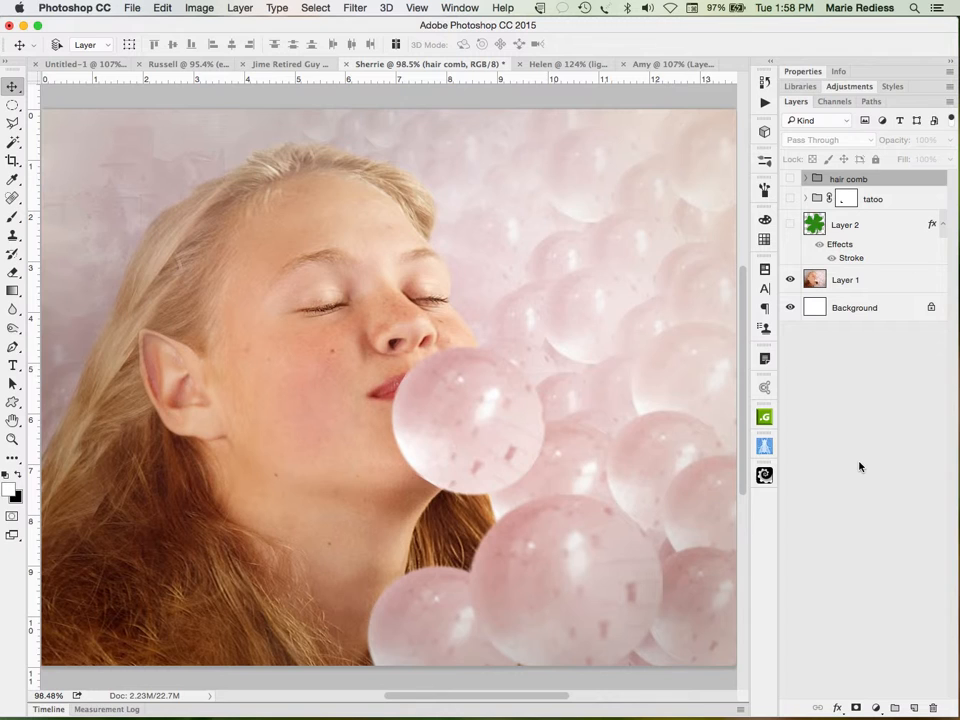
click(790, 200)
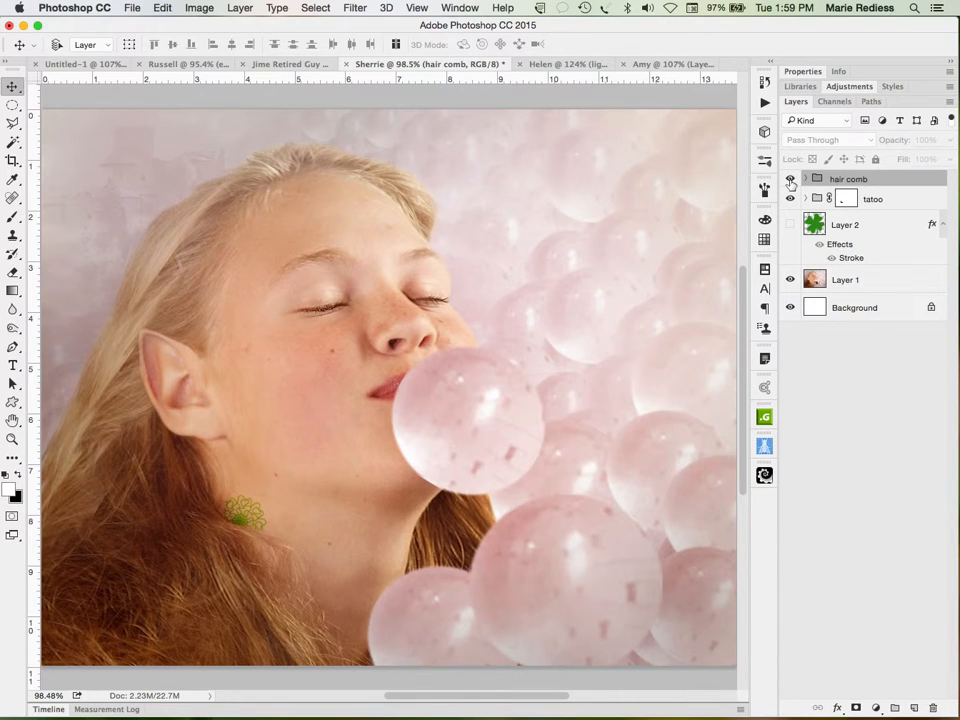
click(790, 180)
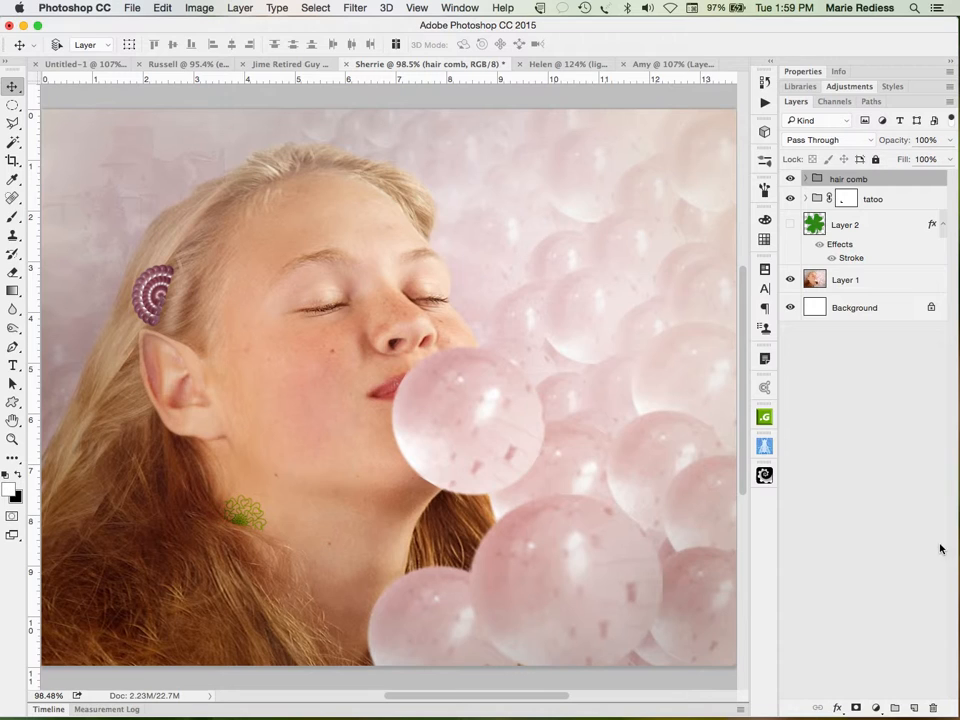
drag(792, 199, 793, 182)
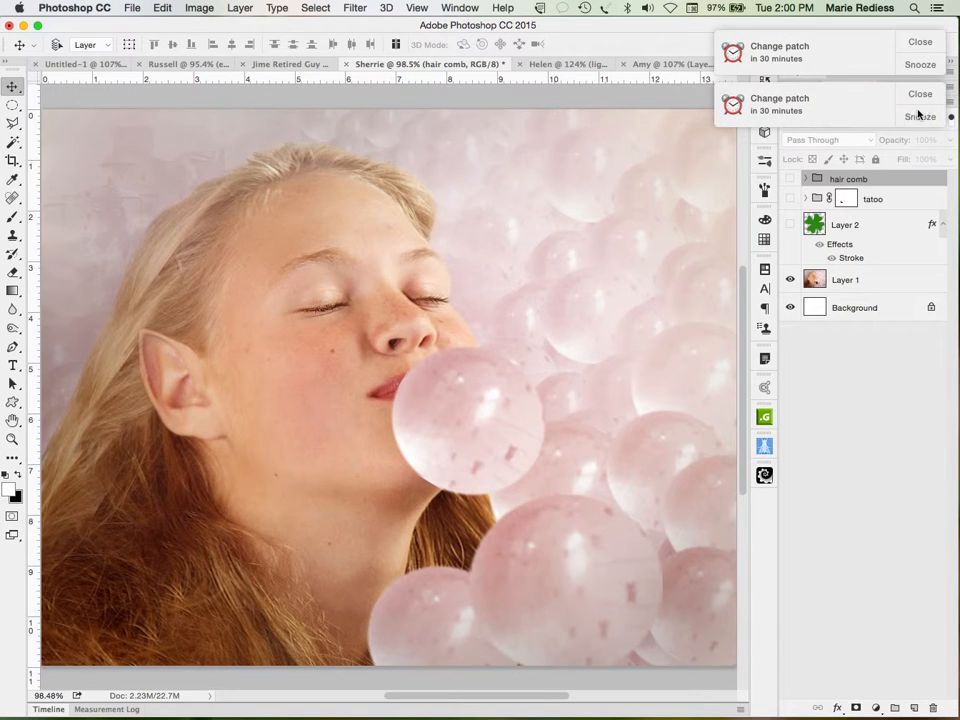
click(922, 95)
click(924, 43)
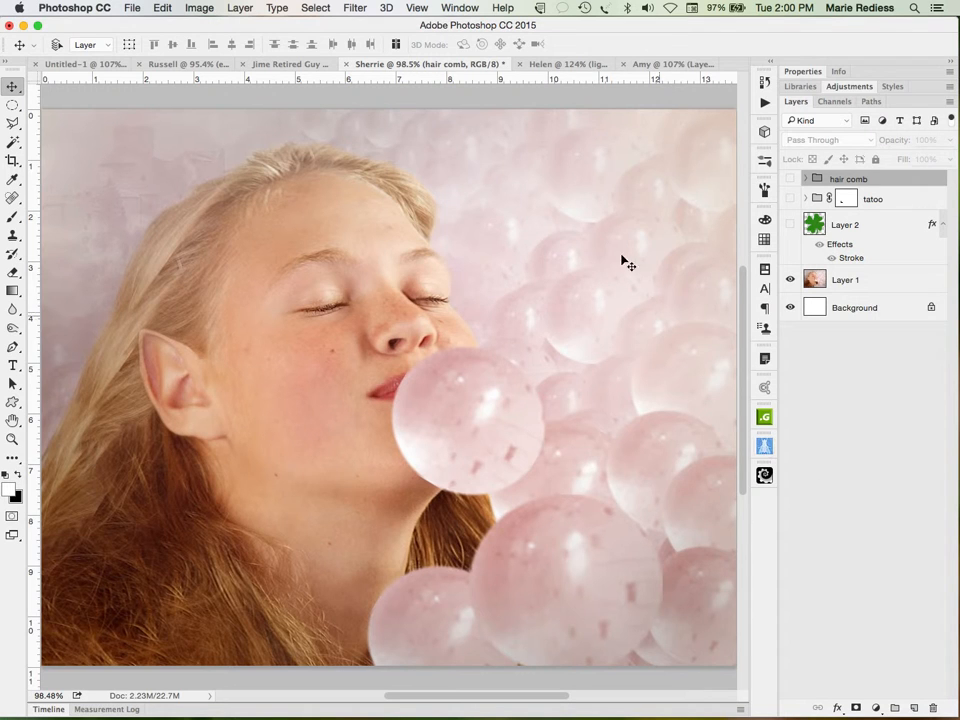
Step: Expand the lighten layers group in the windmill sunset image and inspect the blend modes of Layer 1 copy and Layer 1 copy 2
click(535, 65)
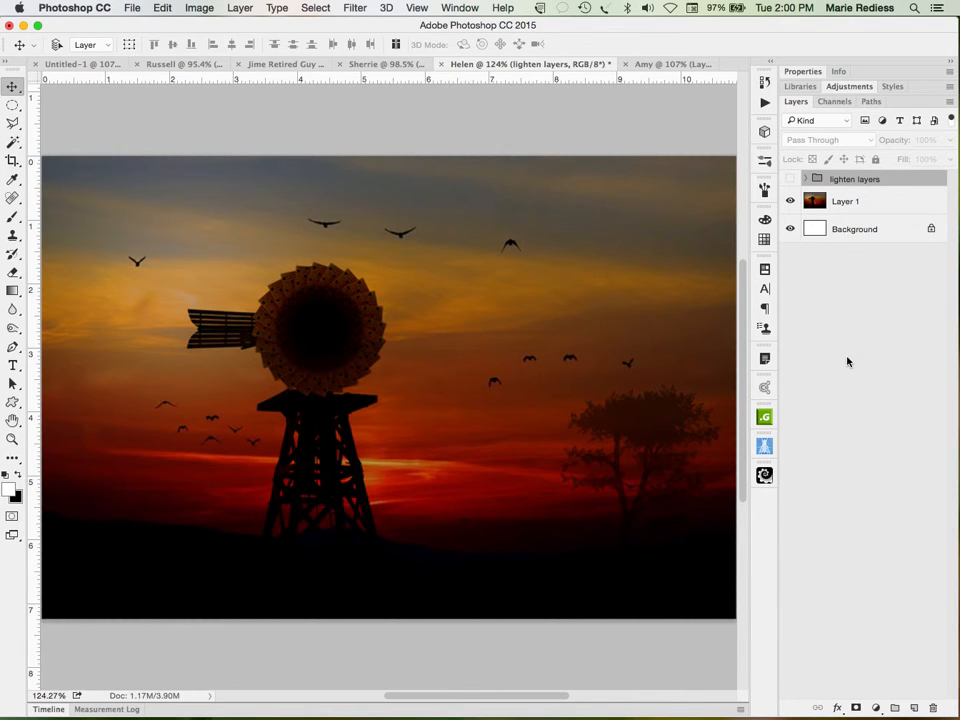
click(806, 179)
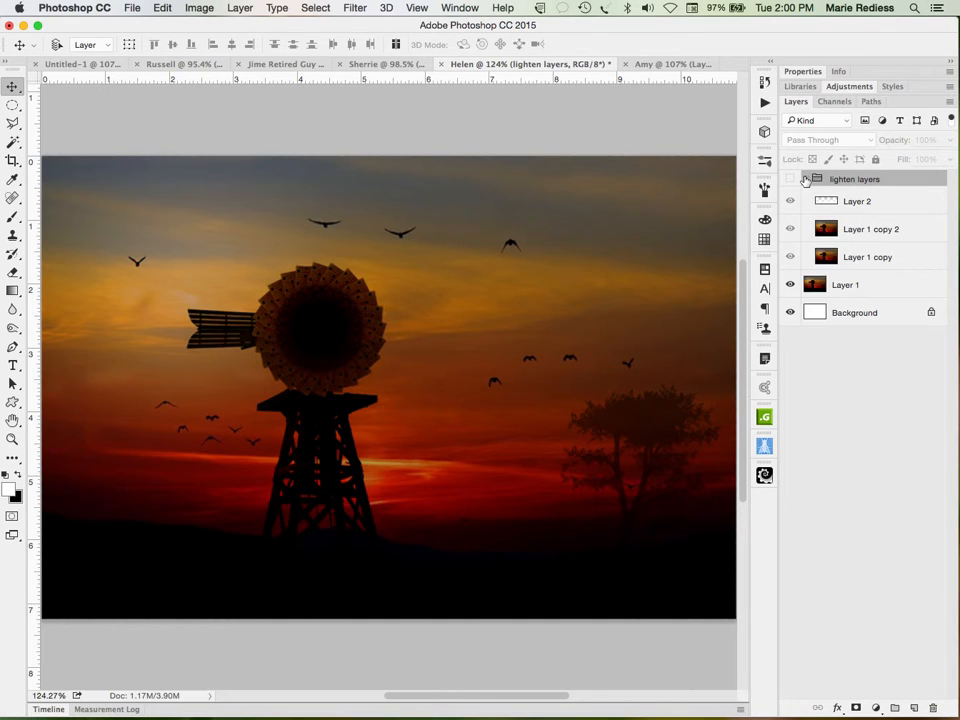
click(876, 260)
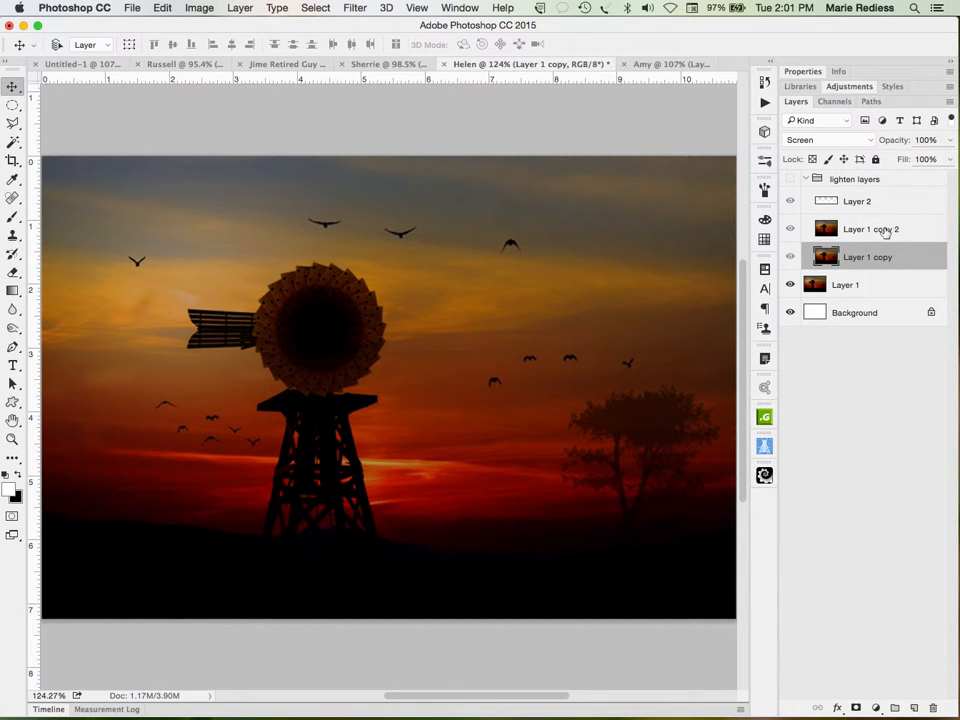
click(887, 233)
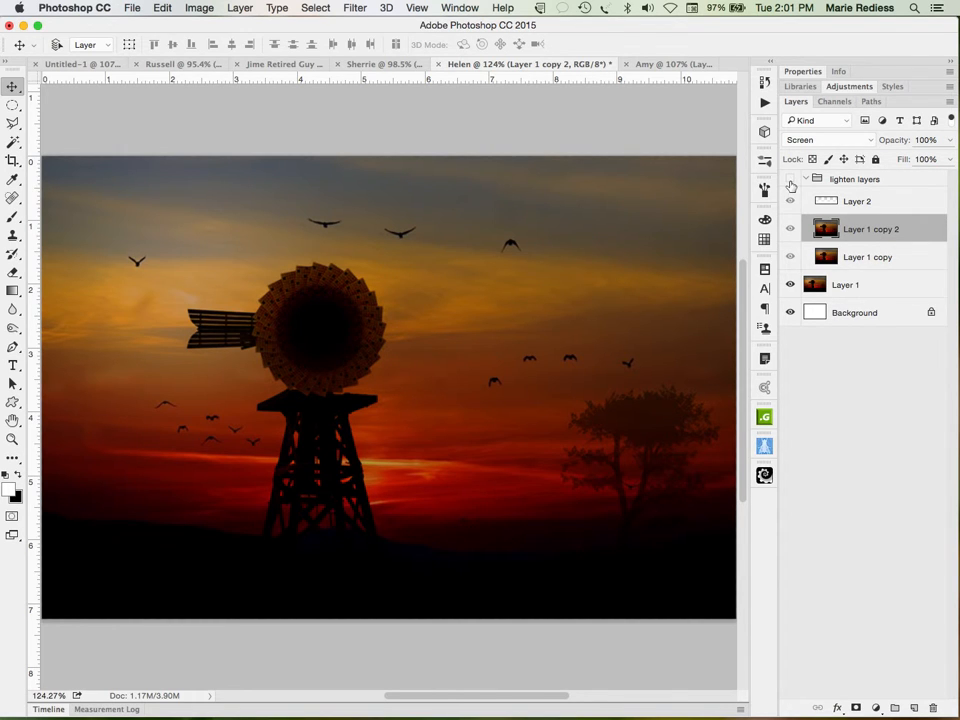
Step: Show the lighten layers group and compare the hills with and without Layer 2
click(791, 182)
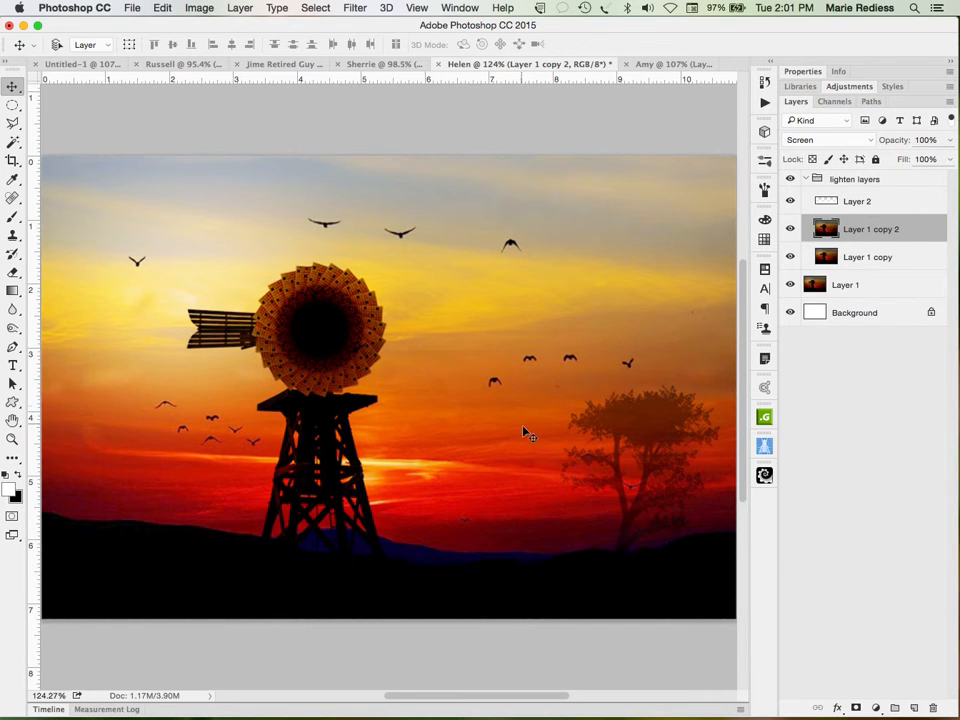
click(790, 203)
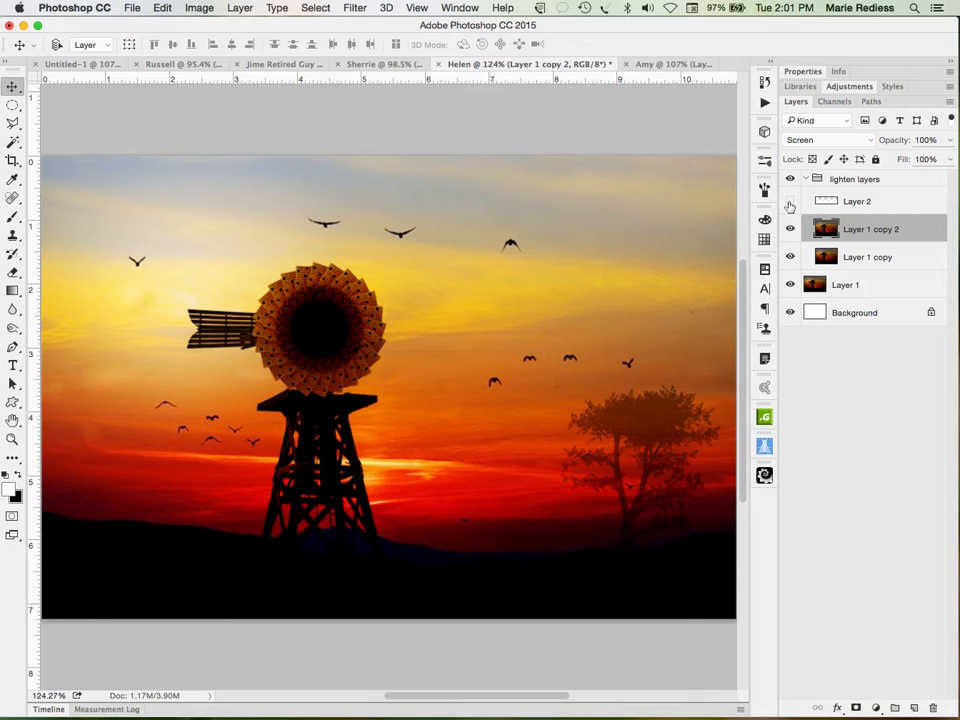
click(790, 203)
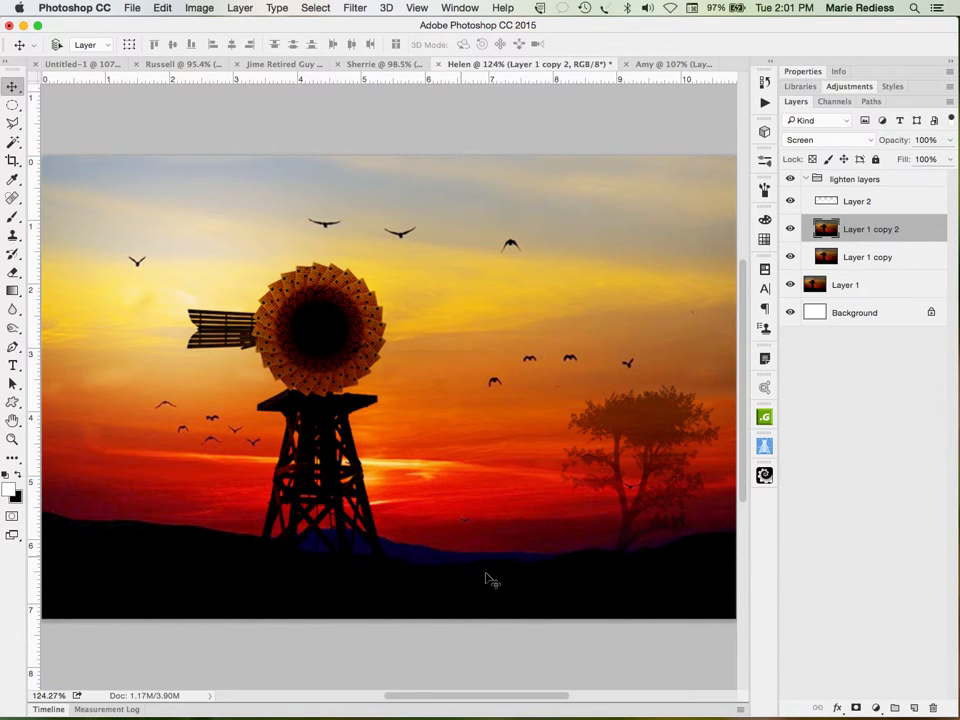
Step: Add a Hue/Saturation adjustment layer at the top of the lighten layers group with Saturation at -27
click(910, 181)
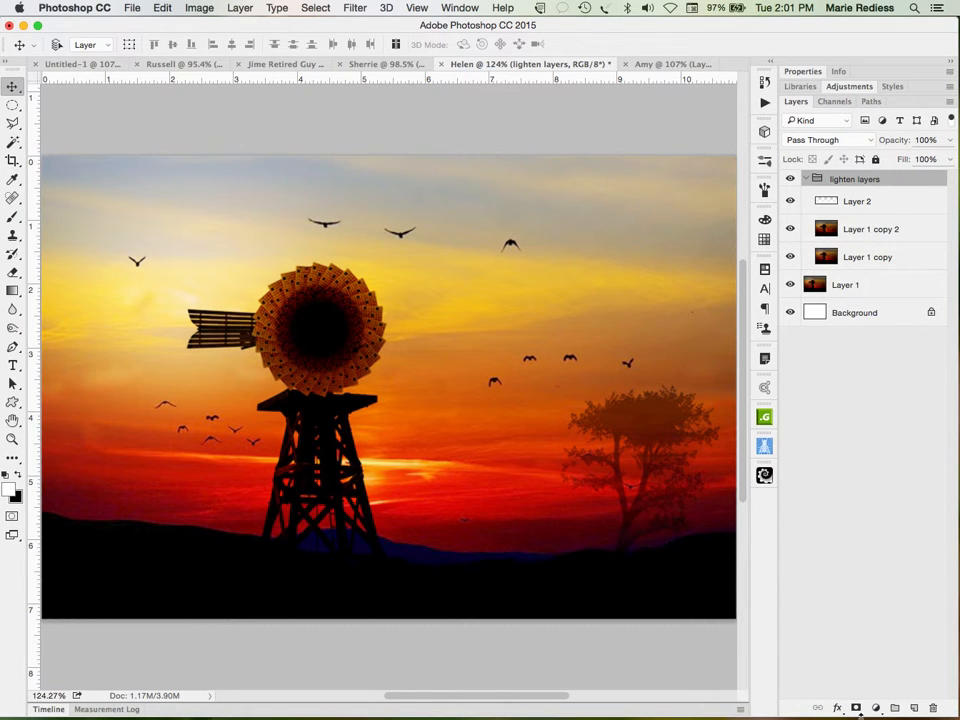
click(874, 707)
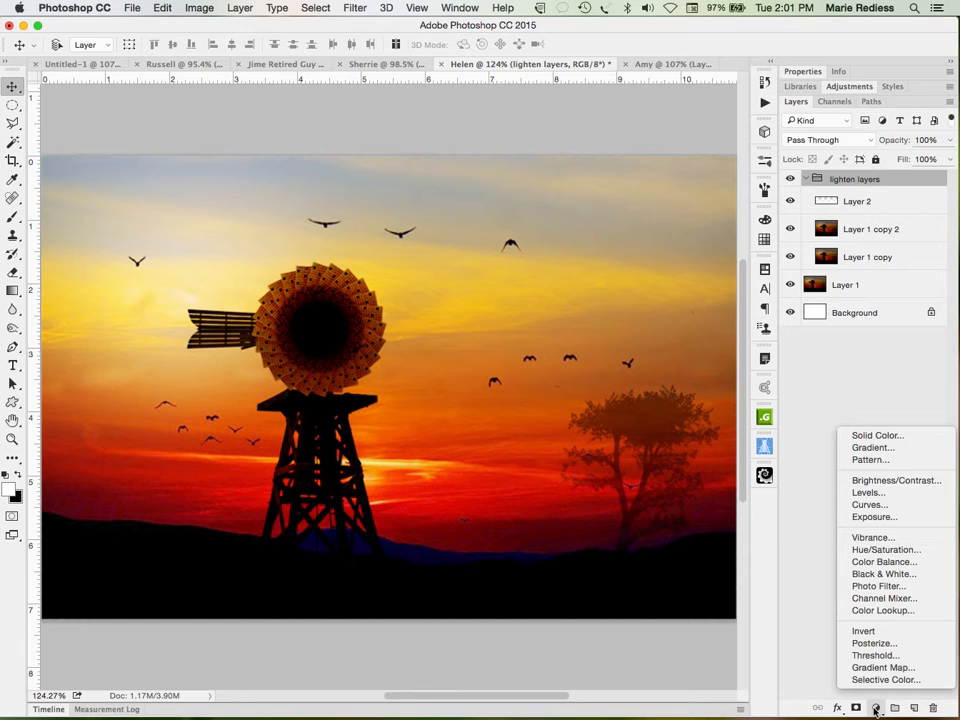
click(868, 550)
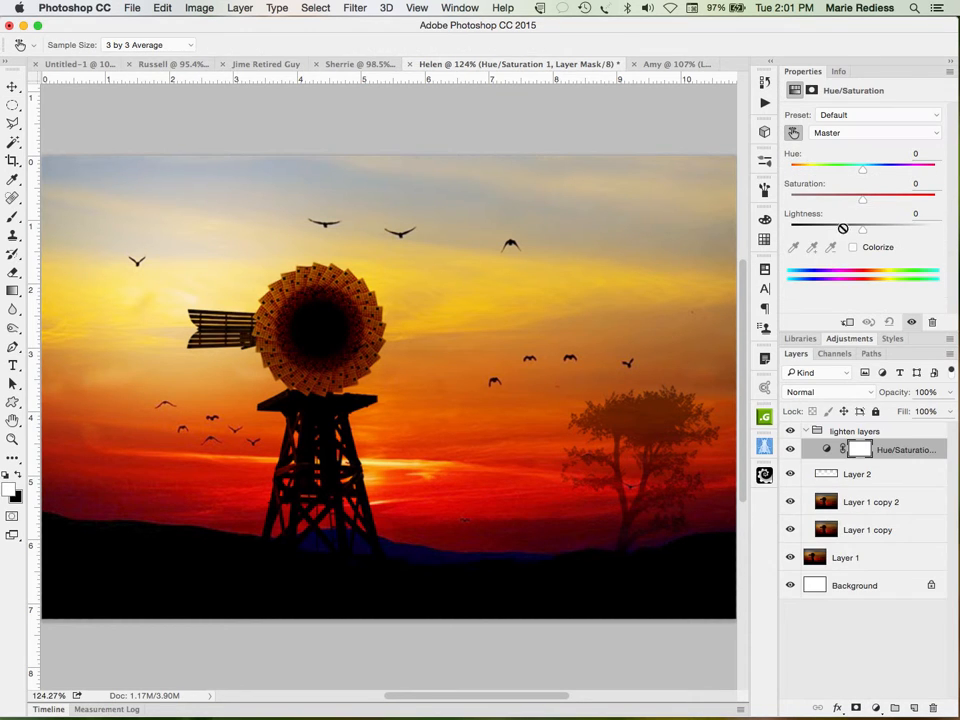
drag(860, 205, 843, 205)
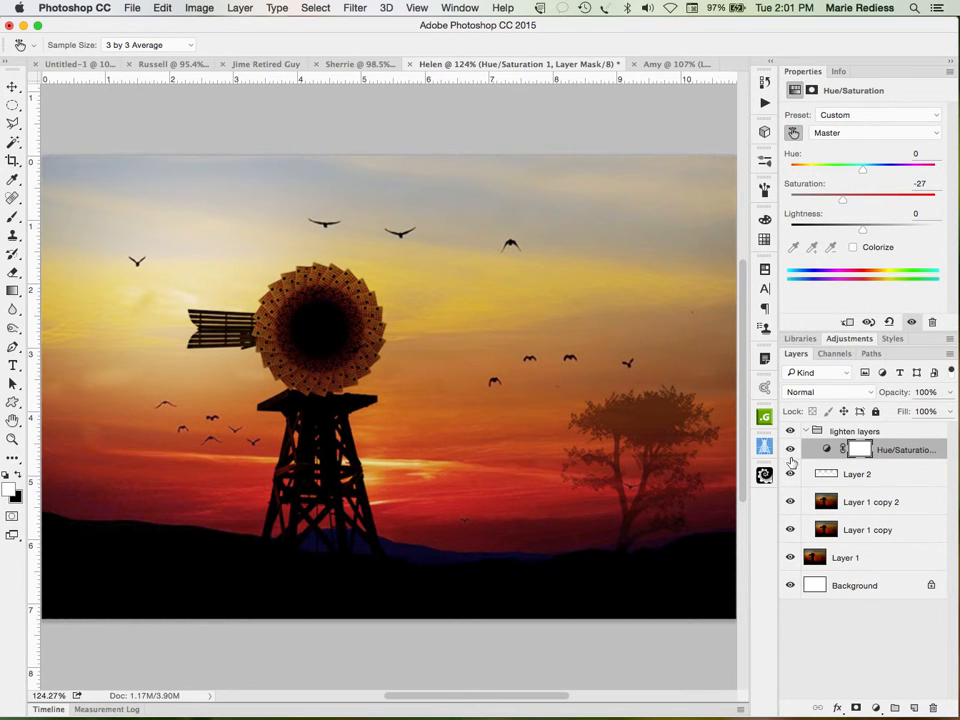
Step: Hide the Hue/Saturation adjustment and compare the windmill sunset with and without the lighten layers group
click(790, 449)
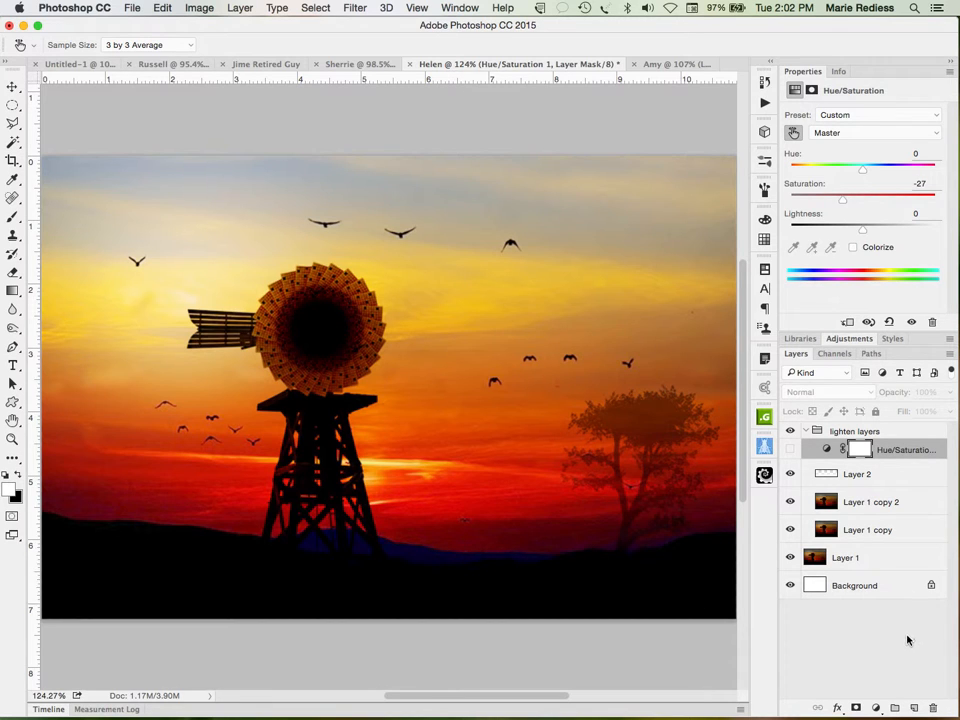
click(790, 433)
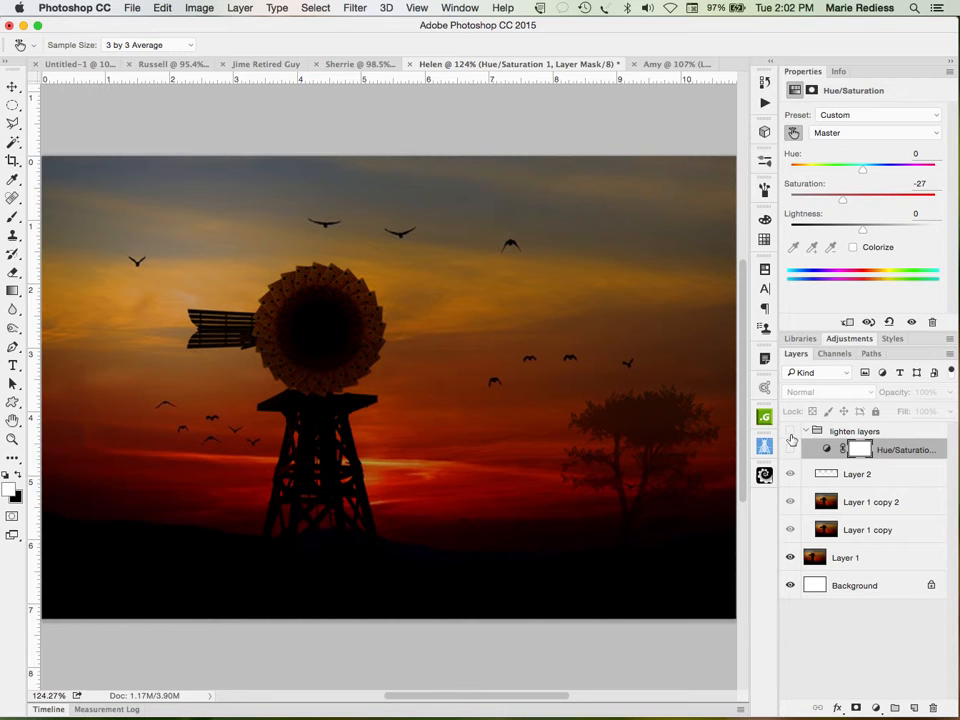
click(790, 432)
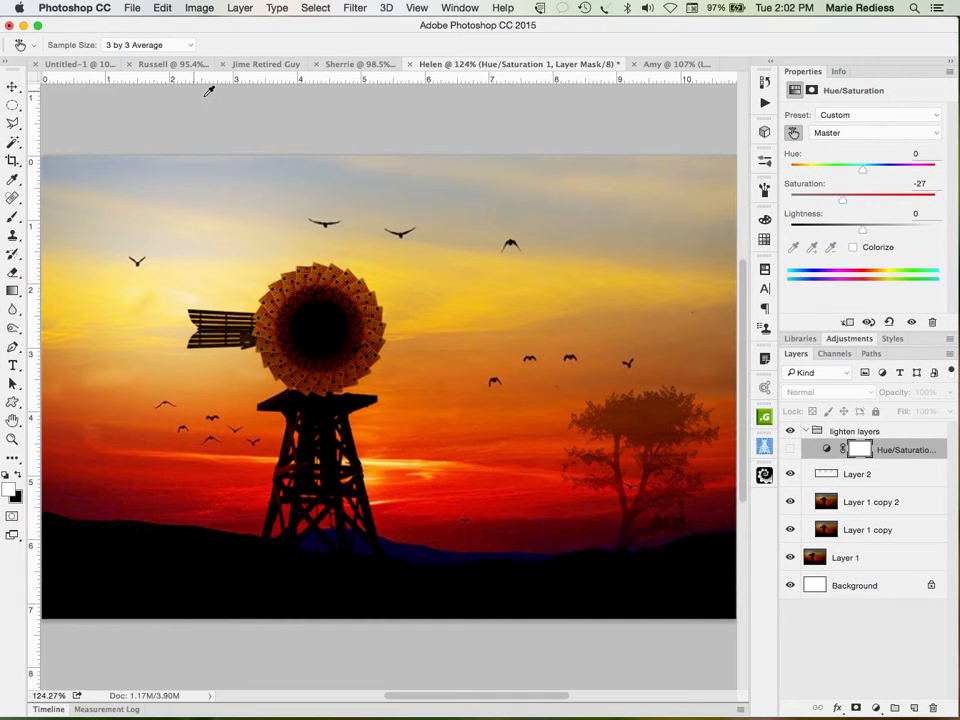
Step: Try a tighter crop of the windmill sunset, trimming the image's left side and the black ground along its lower edge
click(12, 160)
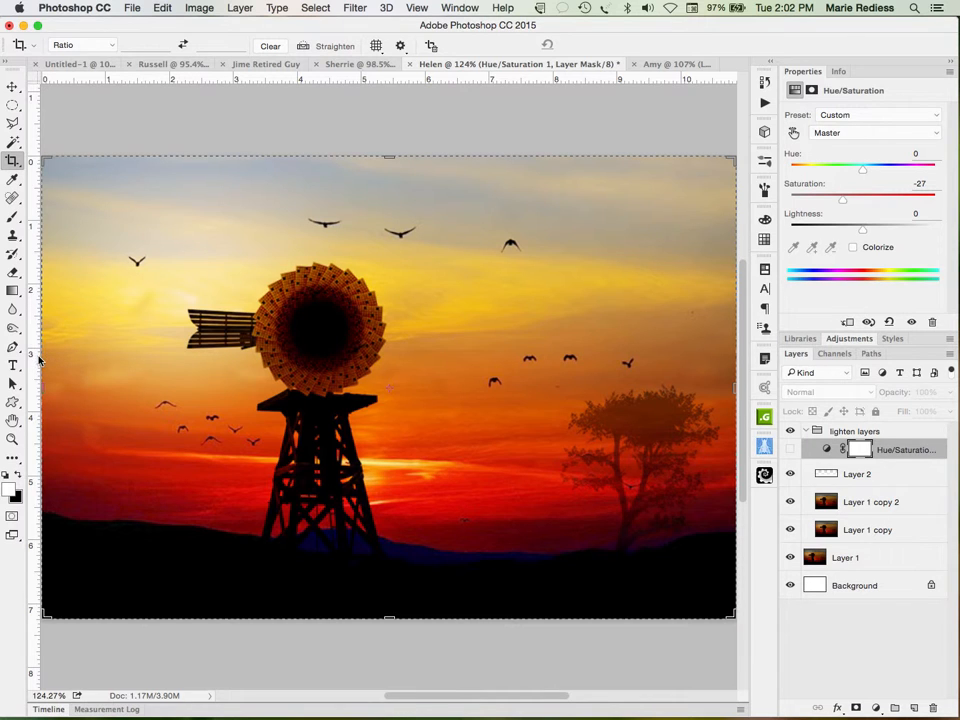
drag(38, 360, 102, 353)
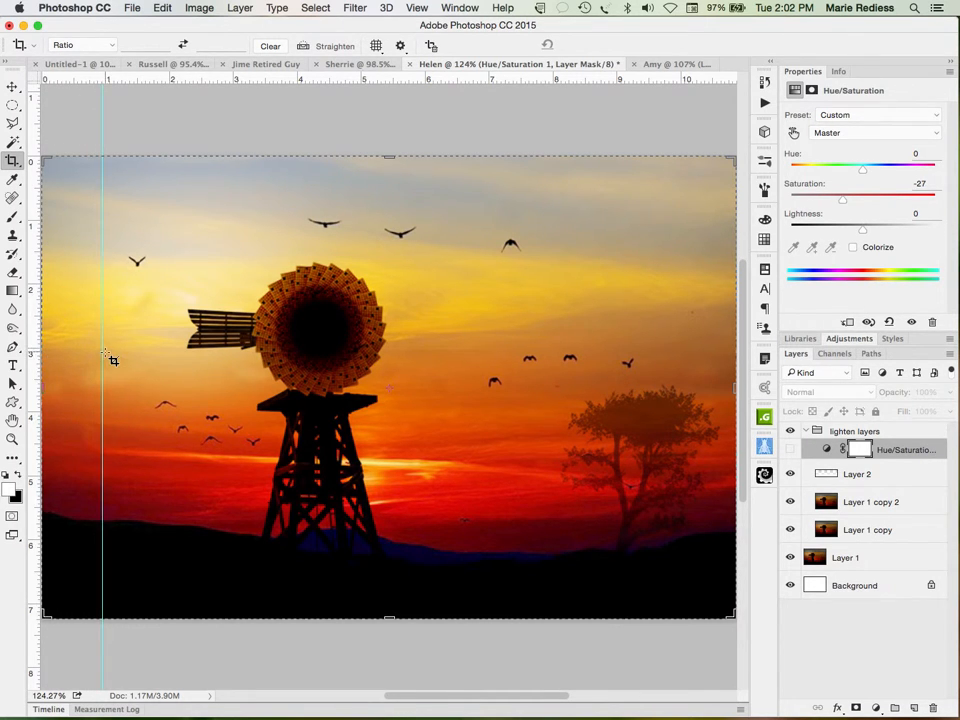
key(super+z)
click(51, 366)
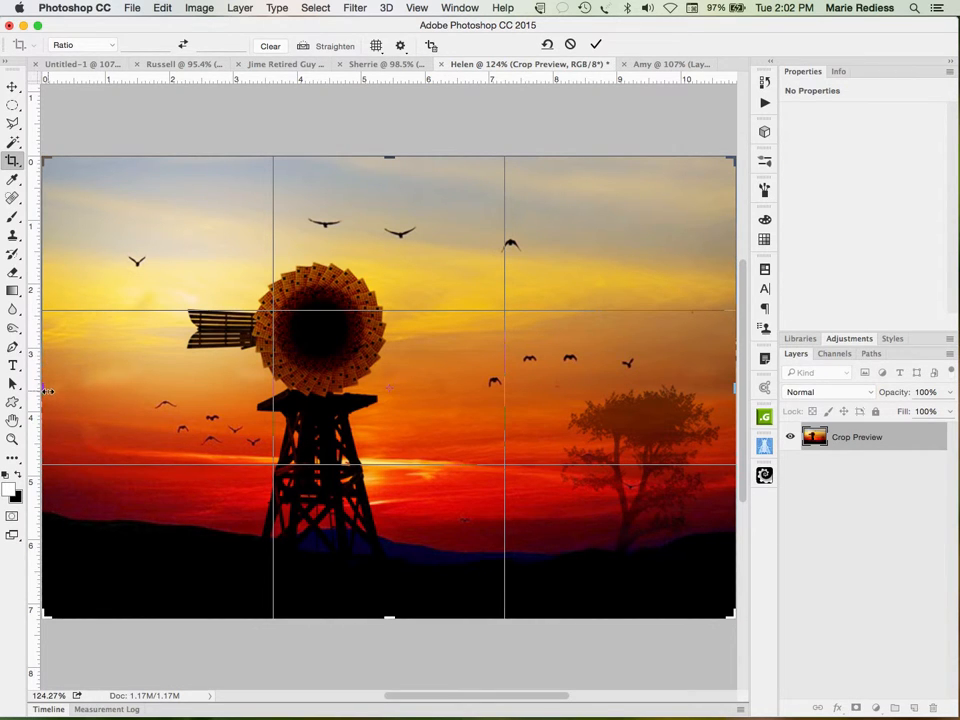
drag(44, 388, 78, 386)
drag(81, 386, 82, 386)
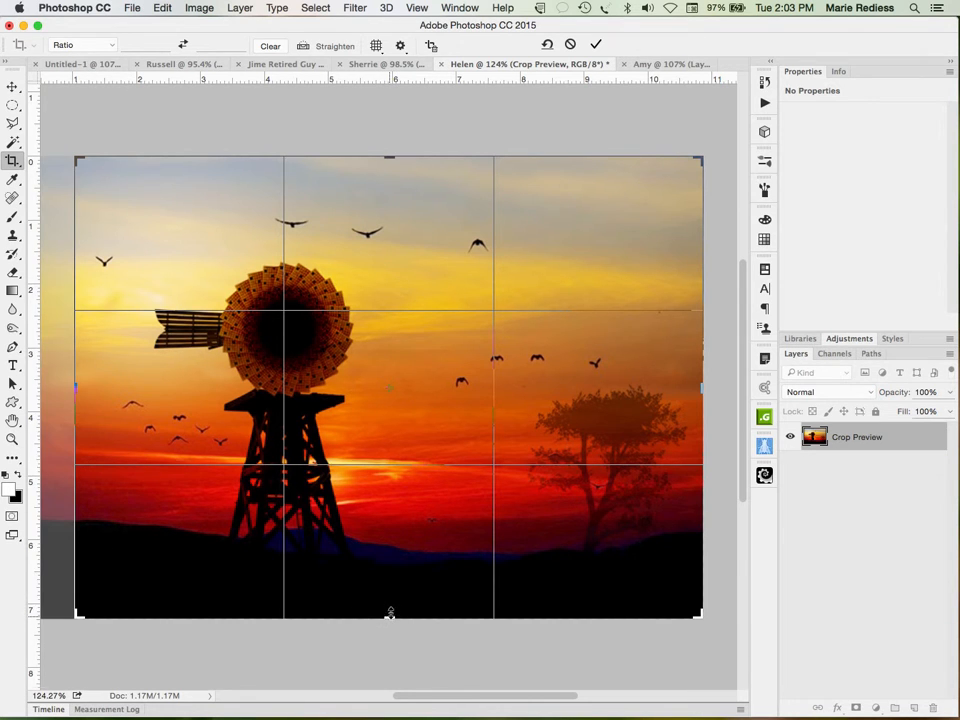
drag(390, 613, 389, 615)
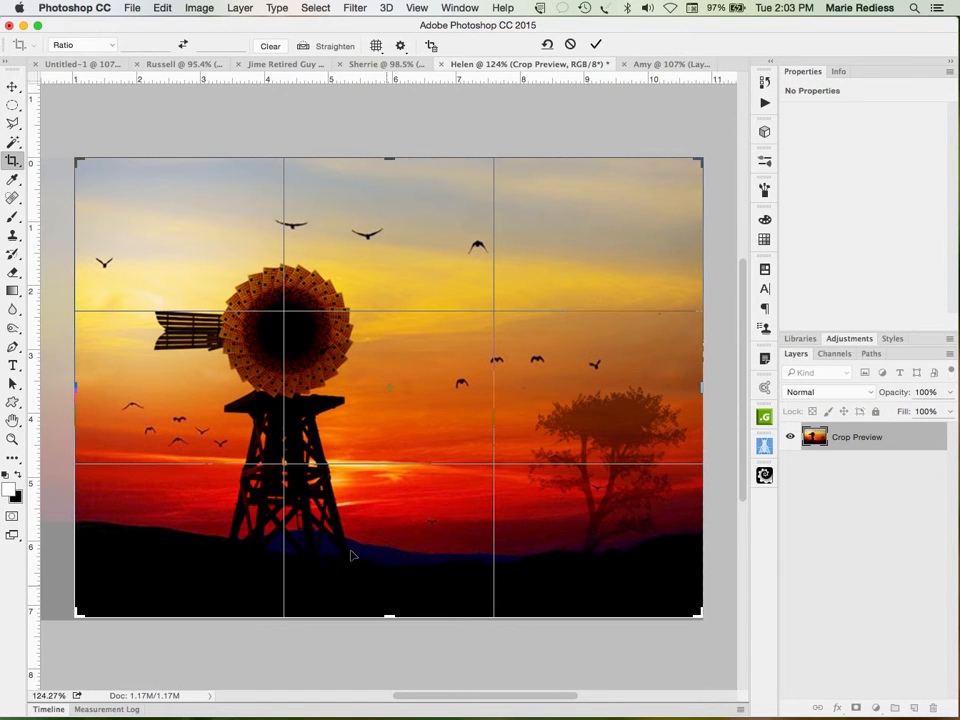
drag(389, 614, 390, 597)
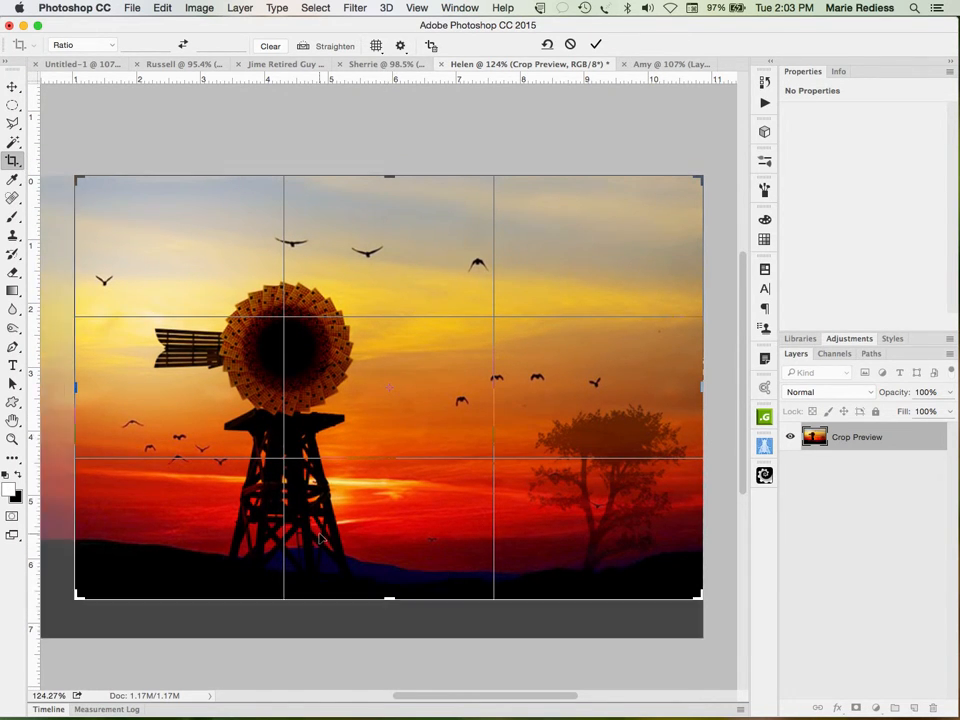
drag(320, 540, 320, 514)
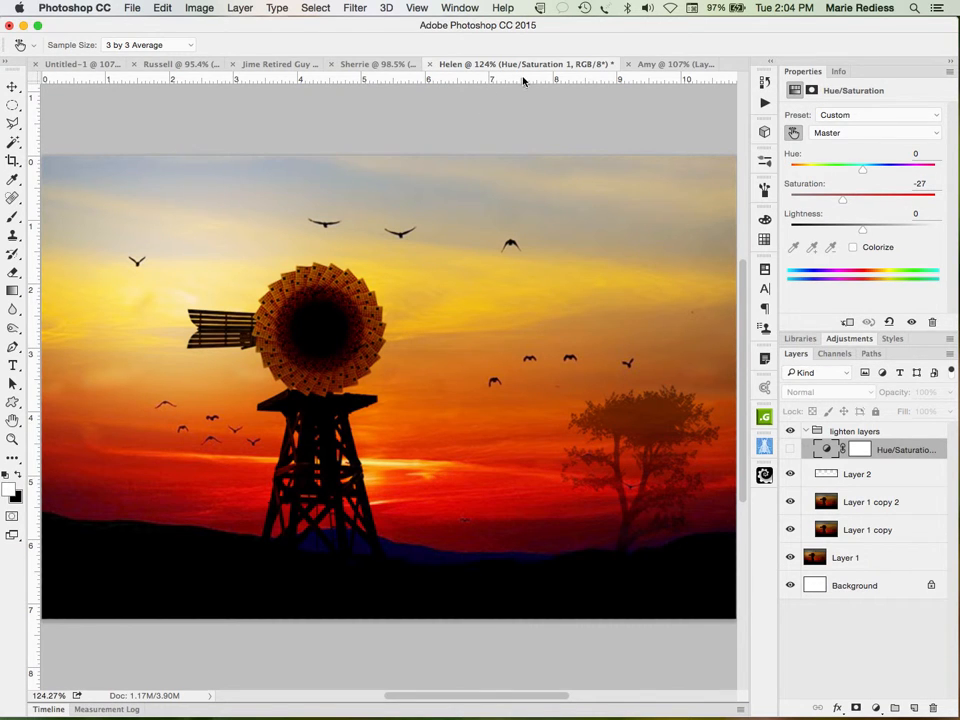
Step: Examine the star around the woman's face up close in the vintage couple image, and return to the windmill sunset image
click(640, 66)
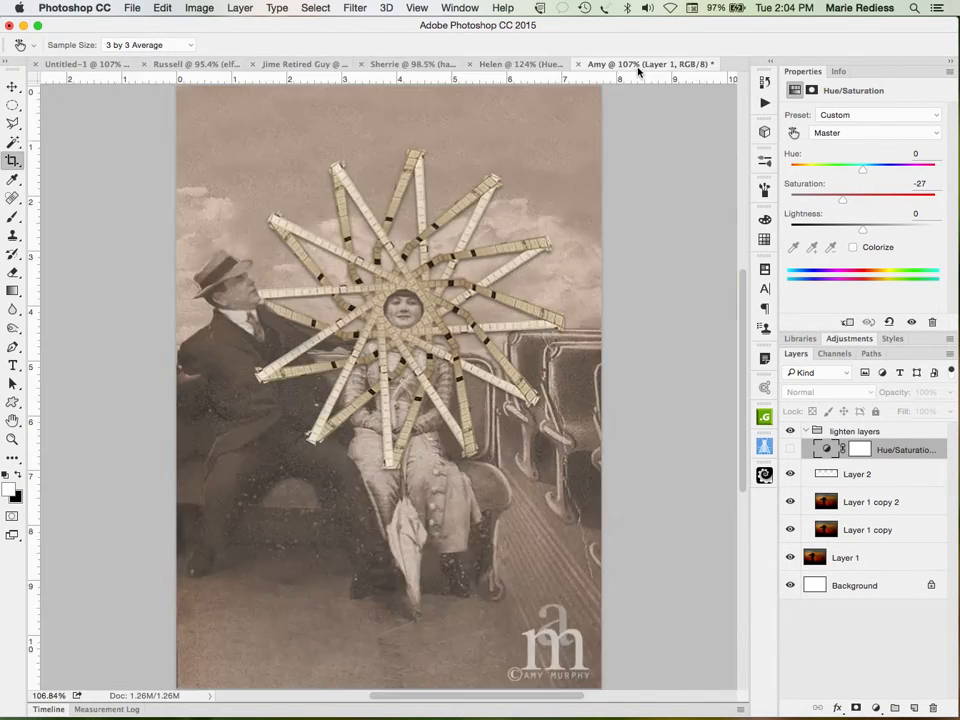
key(c)
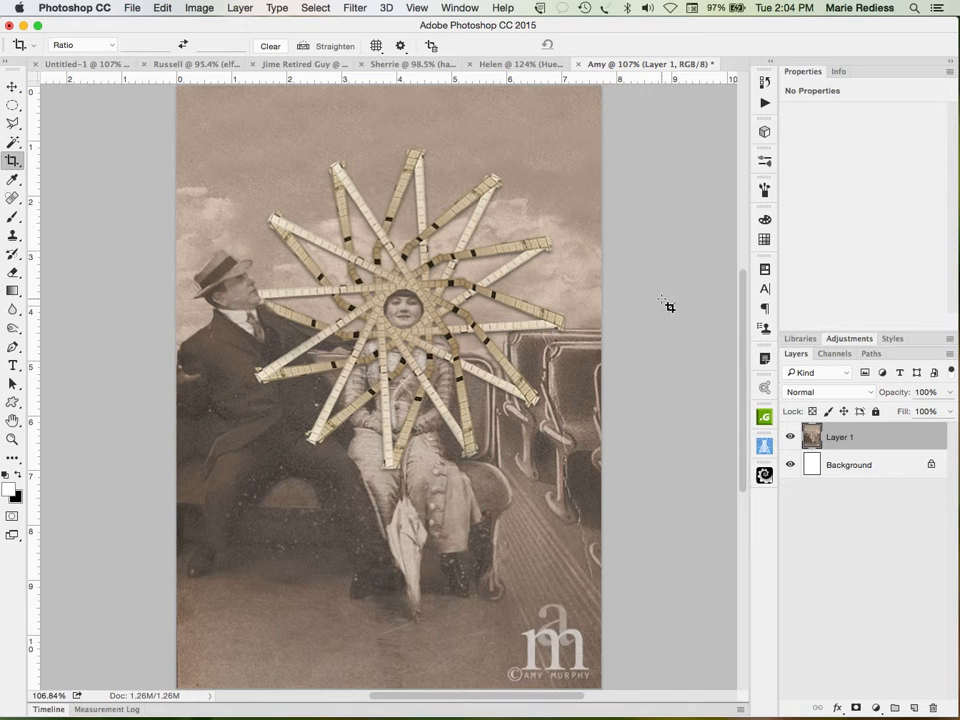
key(v)
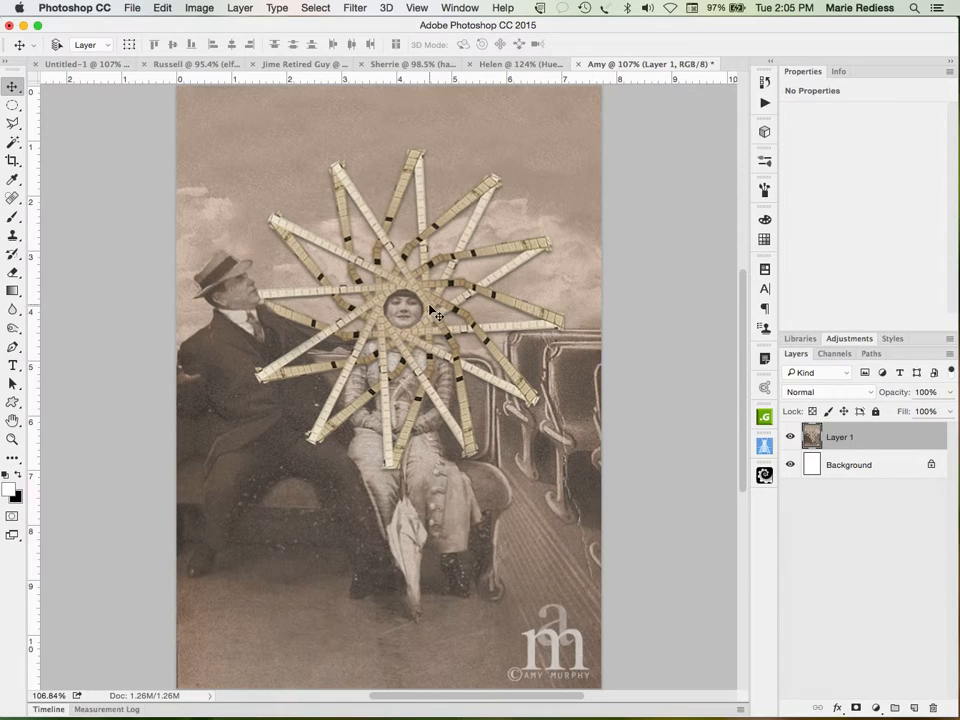
key(z)
drag(437, 317, 493, 354)
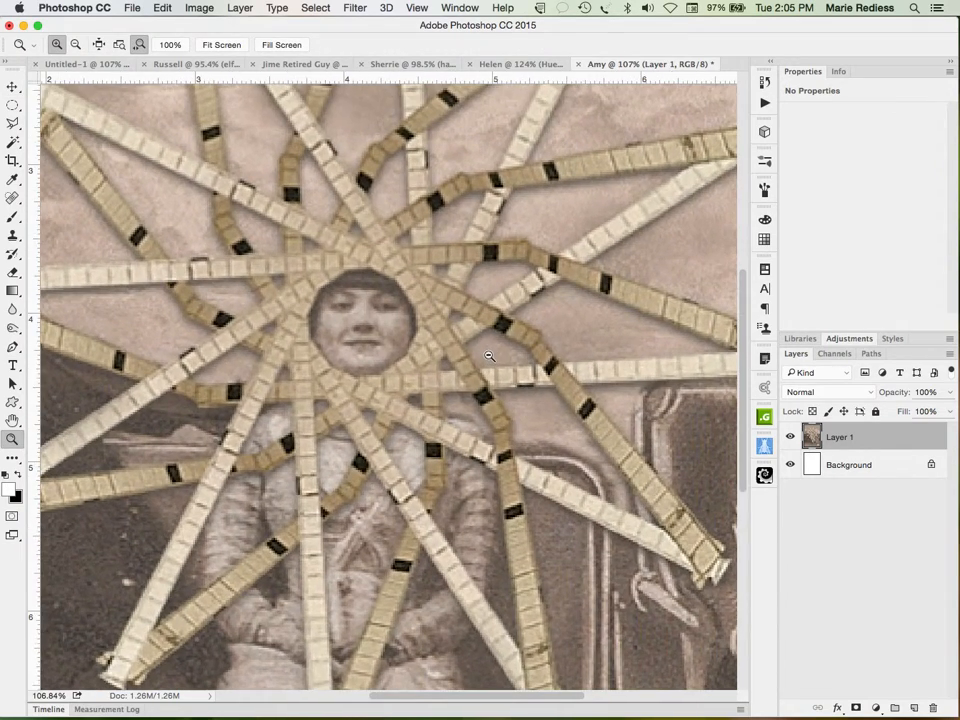
key(v)
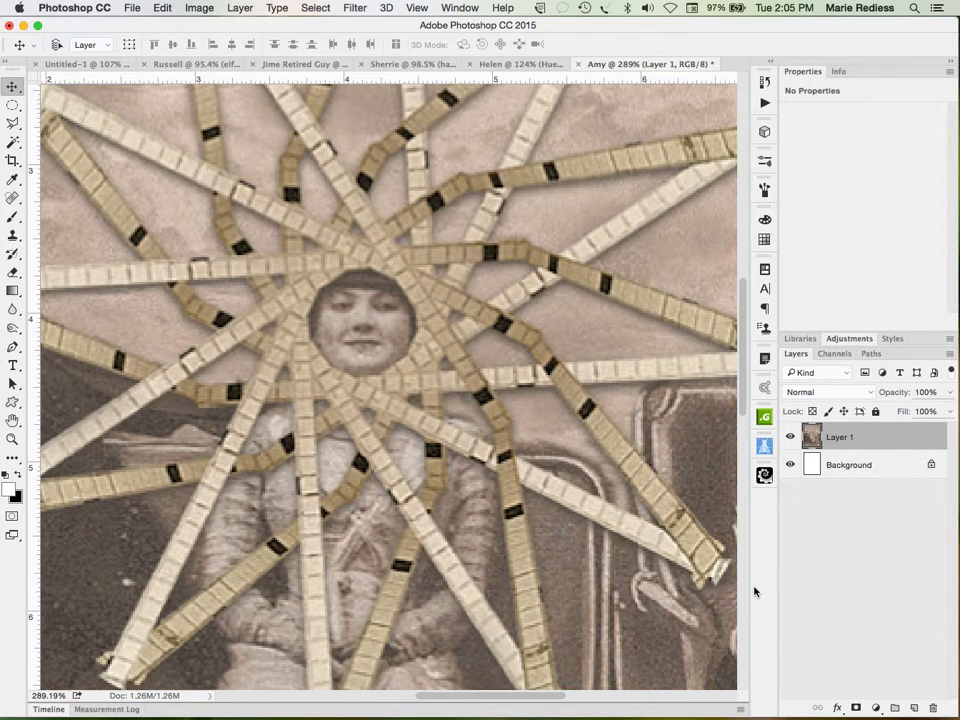
key(super+0)
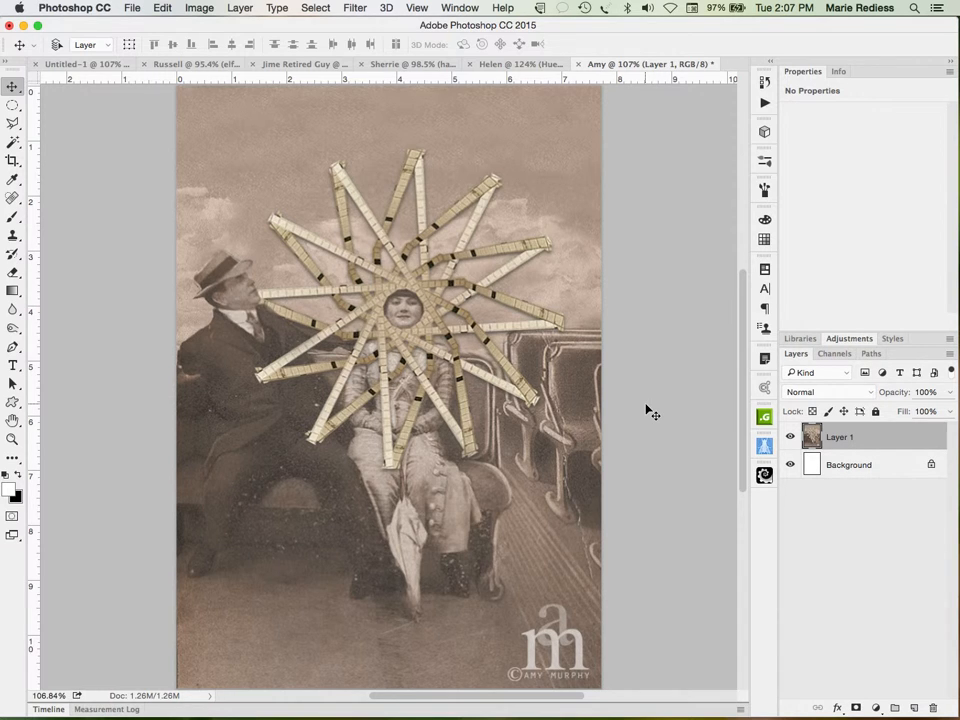
click(494, 66)
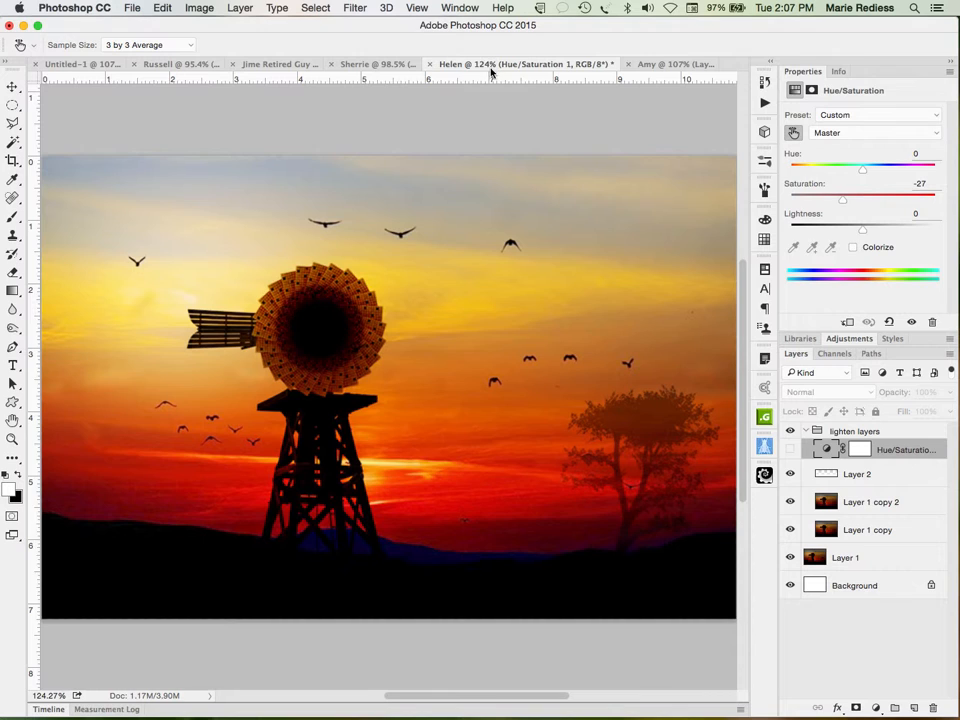